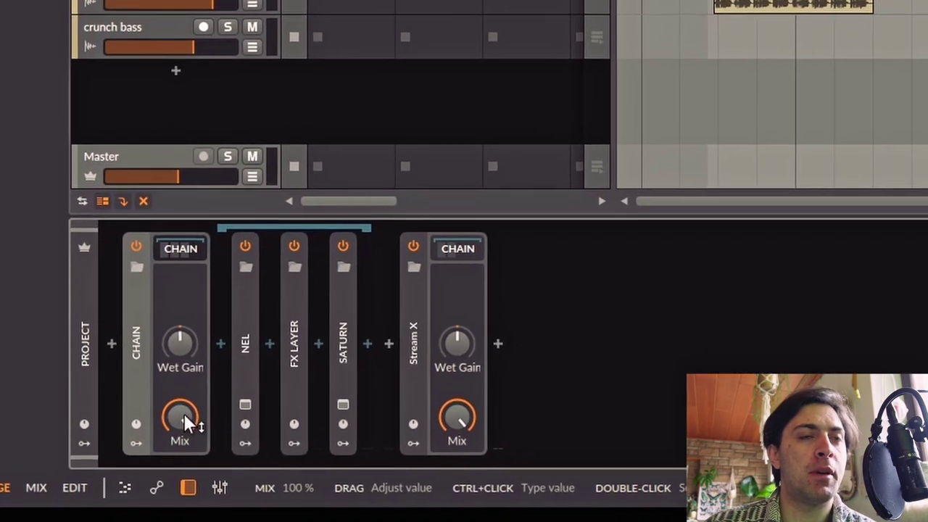
Step: Play the song and compare the master CHAIN device's Mix at 0 % and 100 % several times, ending at 100 %
key(space)
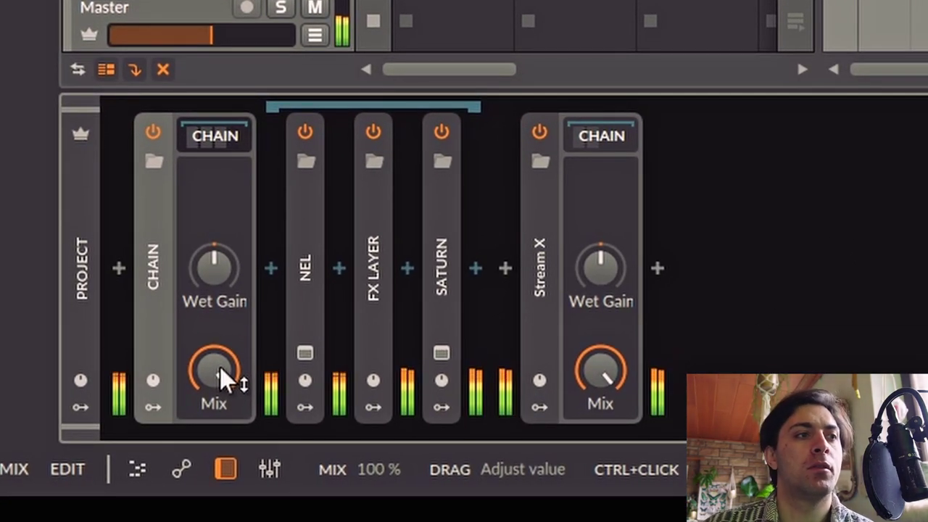
click(220, 367)
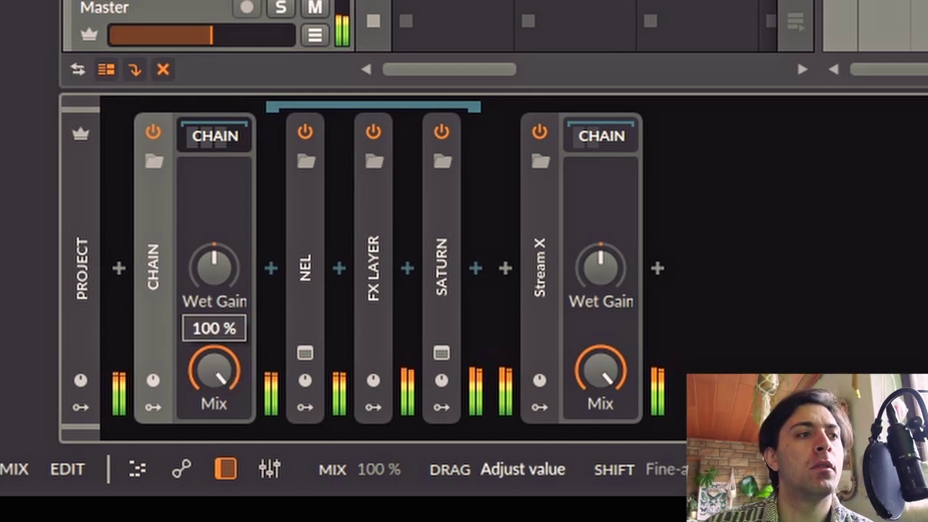
drag(220, 367, 220, 439)
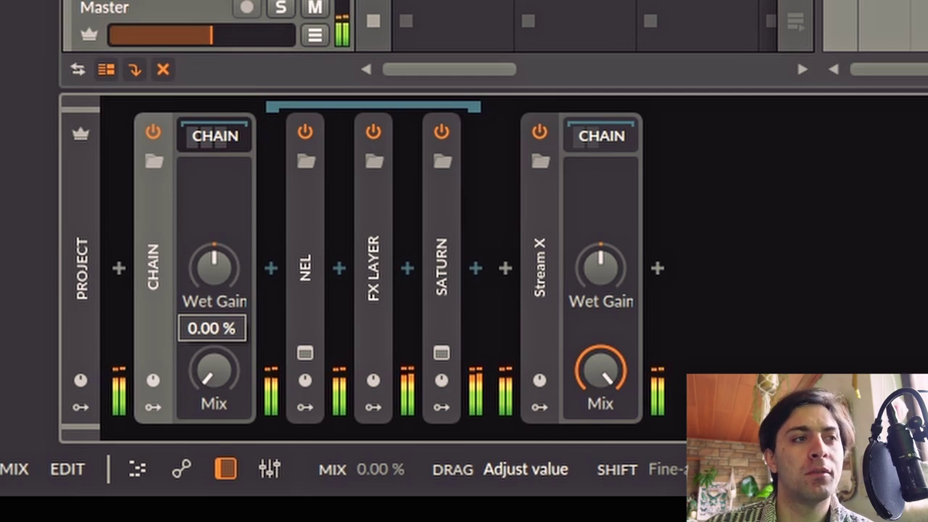
drag(220, 440, 220, 367)
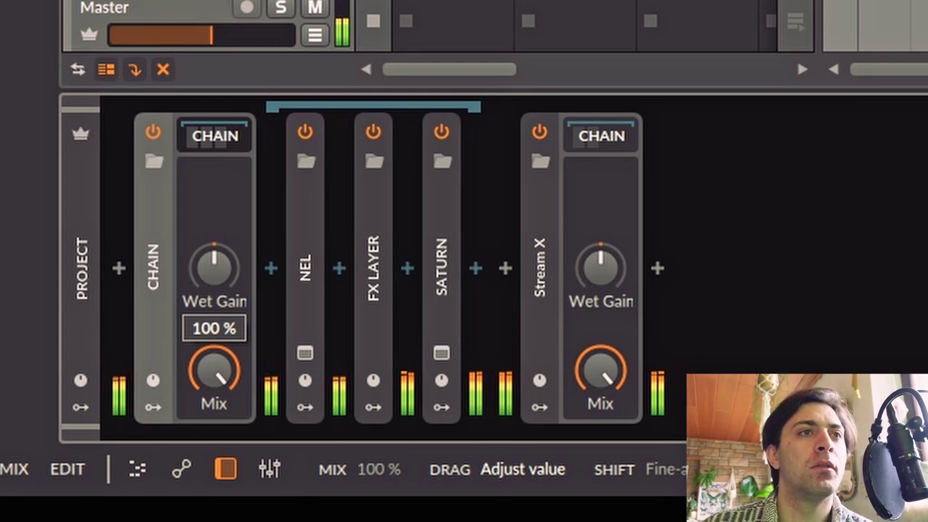
drag(216, 370, 217, 441)
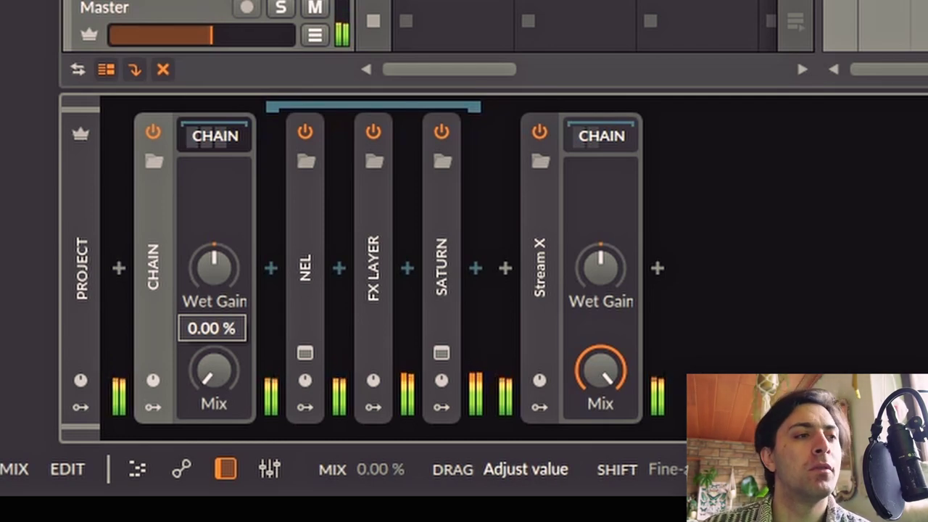
drag(215, 370, 215, 299)
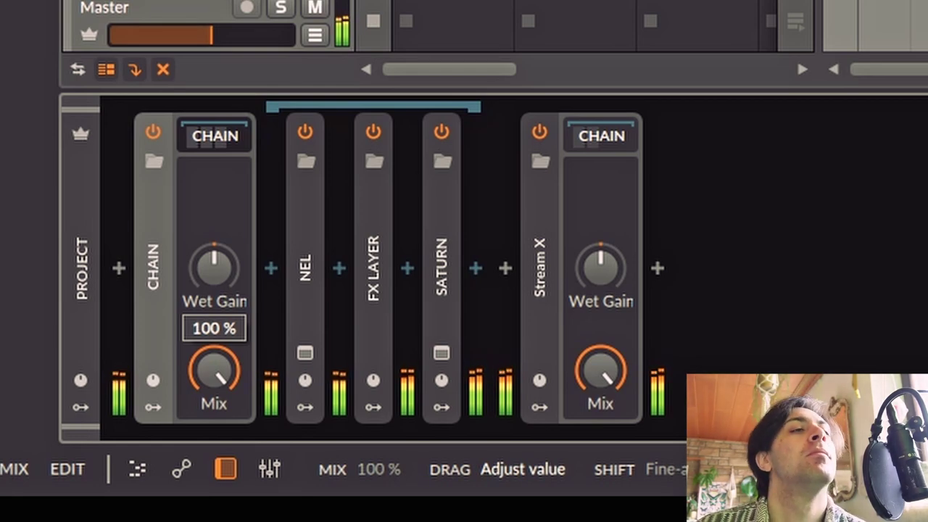
drag(214, 370, 214, 493)
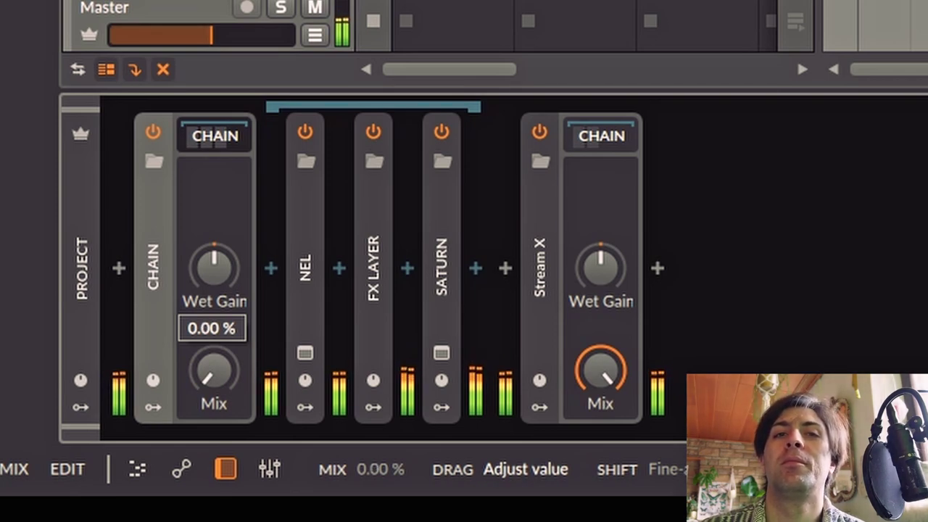
drag(214, 370, 214, 248)
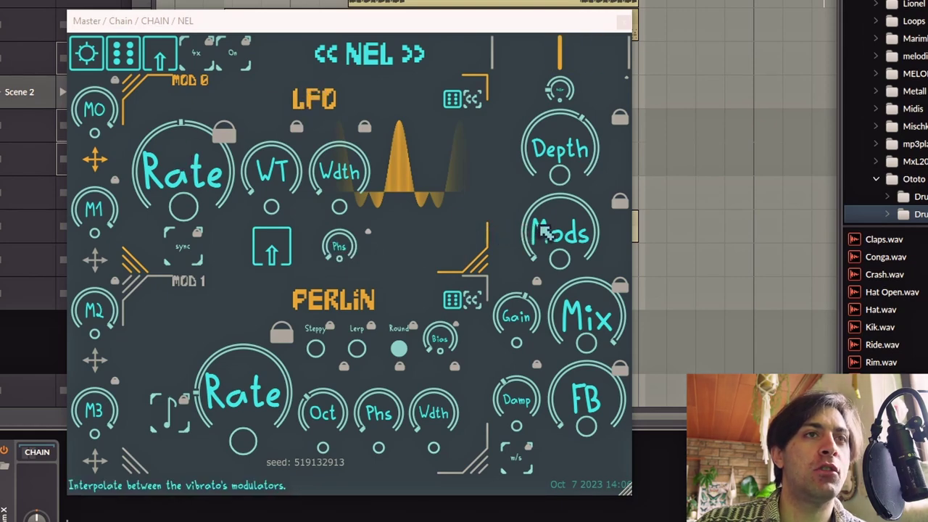
Step: Deactivate the SATURN device after the FX Layer and expand the FX Layer to show its layers
click(282, 249)
click(412, 251)
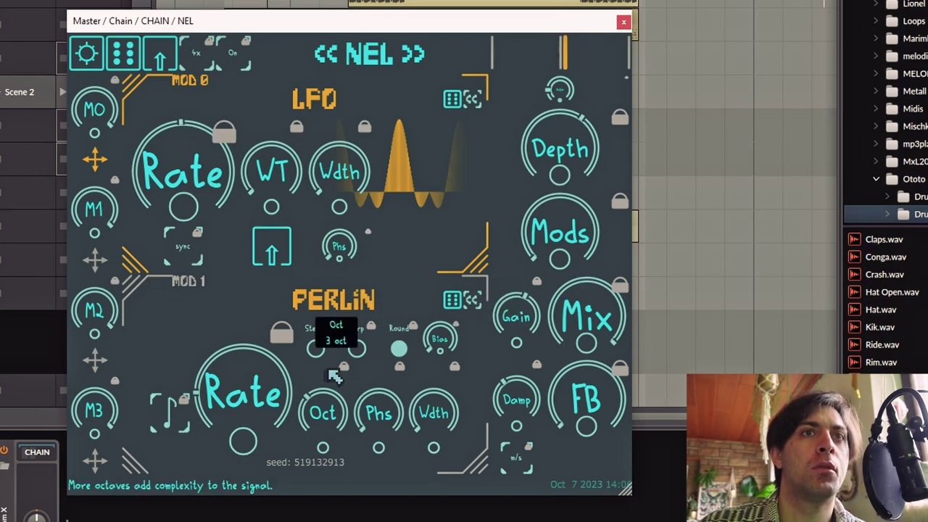
click(264, 264)
key(alt+a)
double_click(263, 241)
key(Escape)
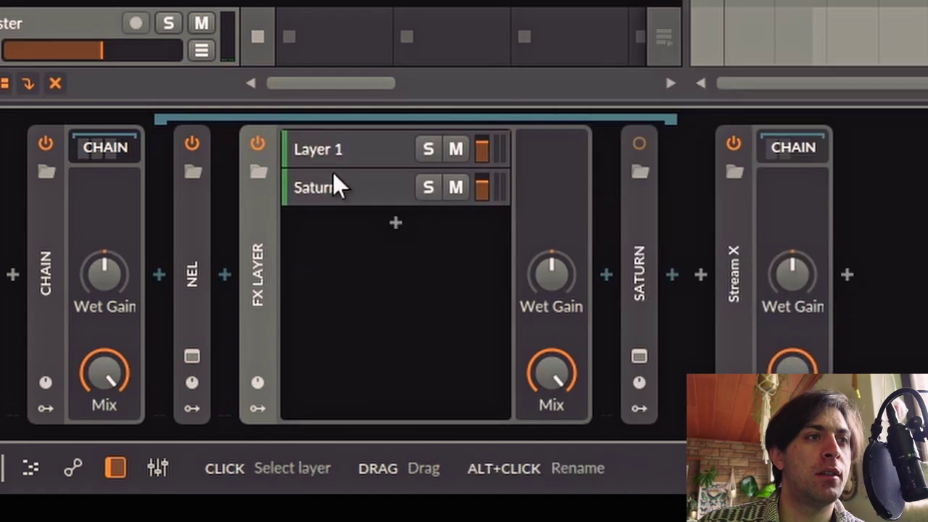
Step: Rename the first layer of the FX Layer as Dry
double_click(344, 156)
text(Dry)
key(Return)
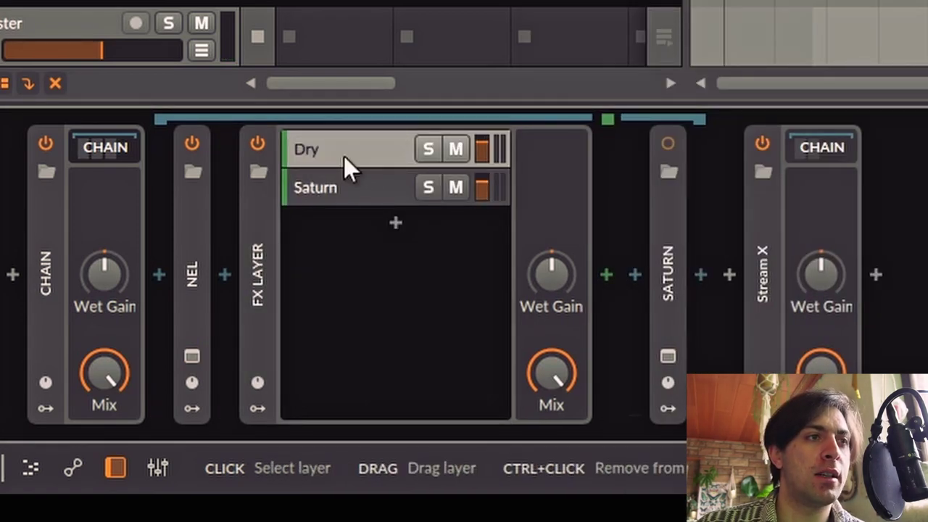
Step: Open the distortion plug-in on the Saturn layer and examine the settings of its middle and high bands
click(337, 183)
double_click(475, 306)
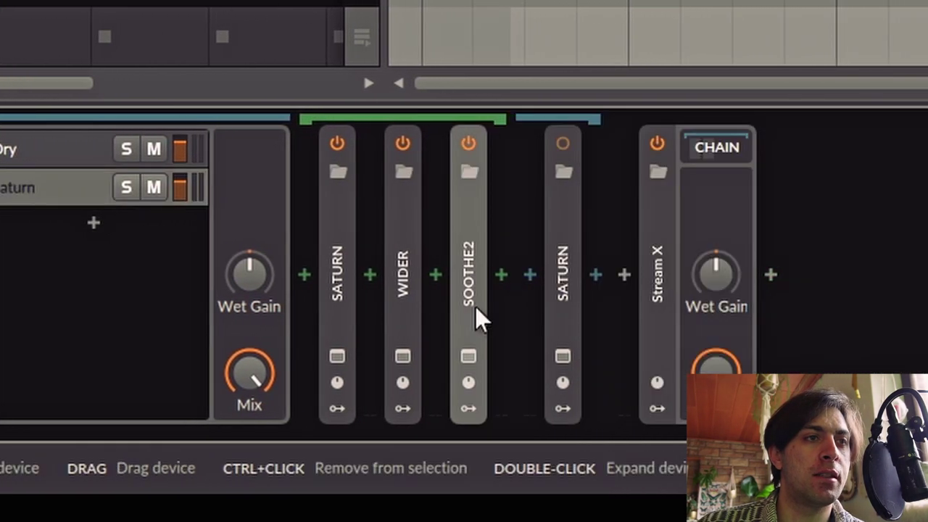
click(337, 356)
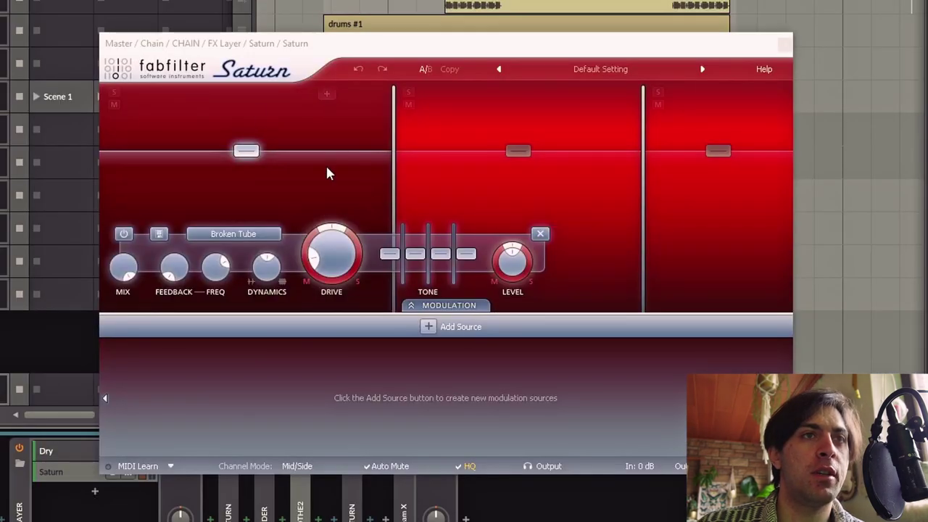
click(472, 164)
click(724, 182)
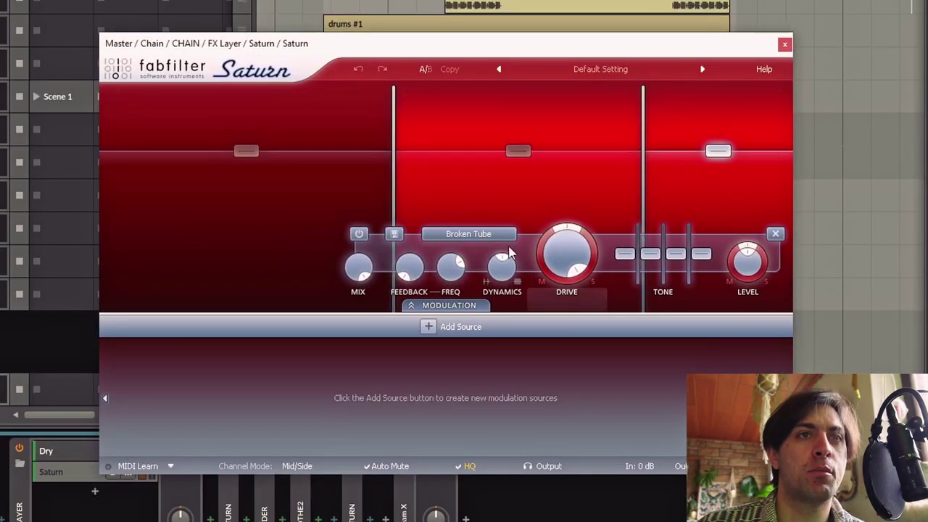
drag(506, 42, 506, 20)
drag(506, 20, 506, 1)
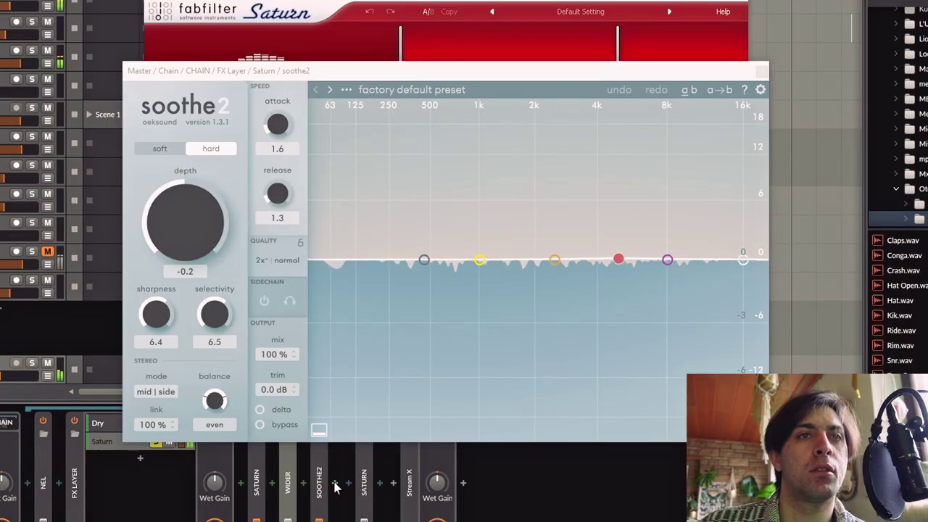
Step: Audition the delta signal of soothe2 and turn off the solo on the Saturn layer
click(261, 410)
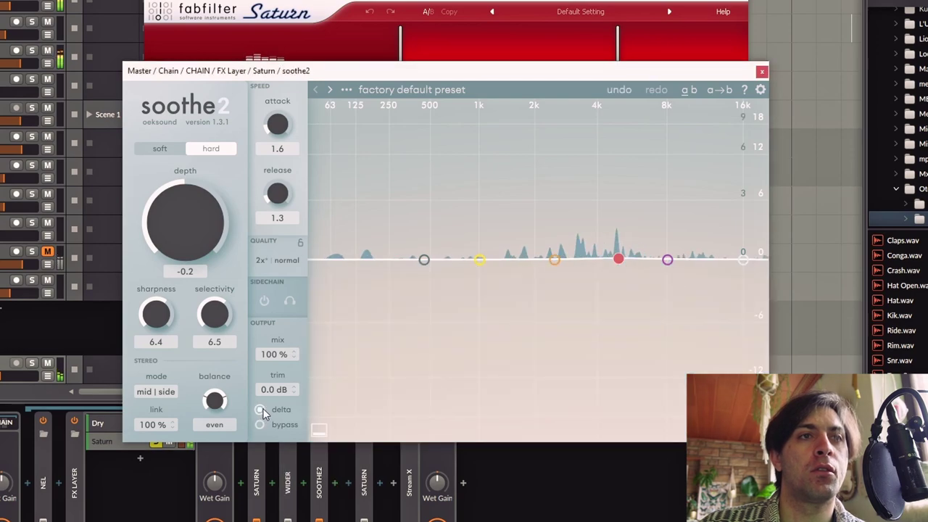
click(261, 411)
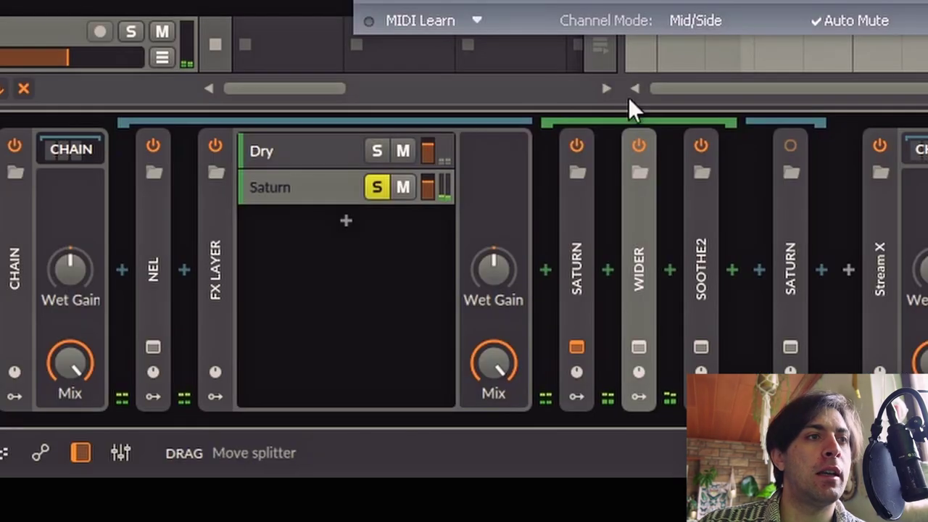
click(378, 190)
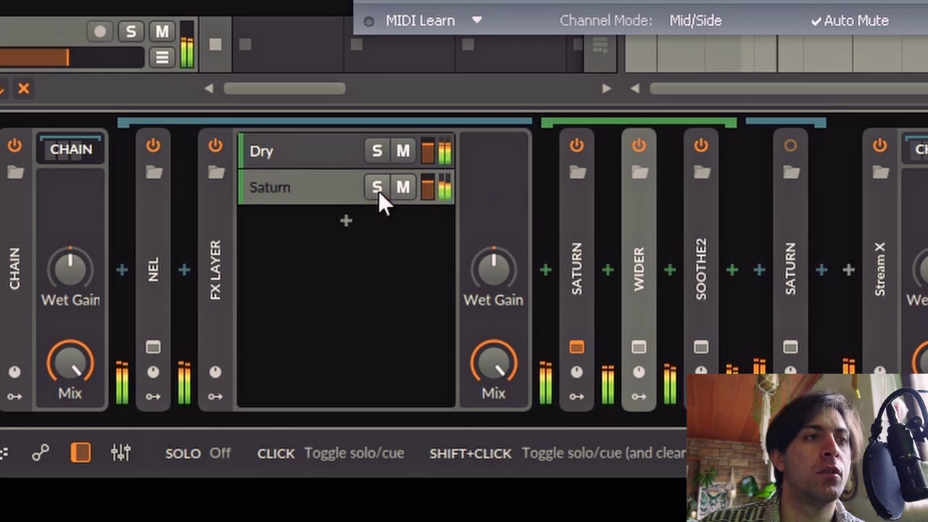
Step: Compare the master sound with the Saturn layer muted and unmuted, and stop playback
click(398, 189)
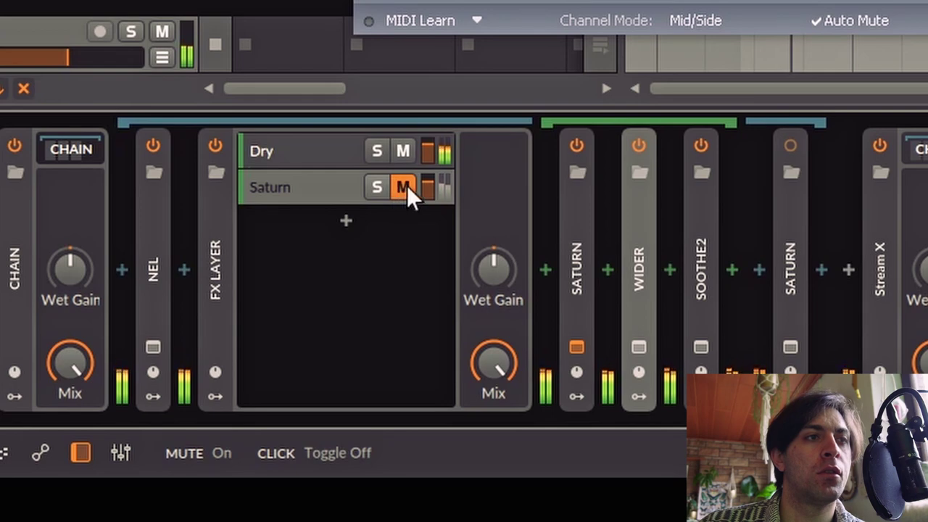
click(407, 186)
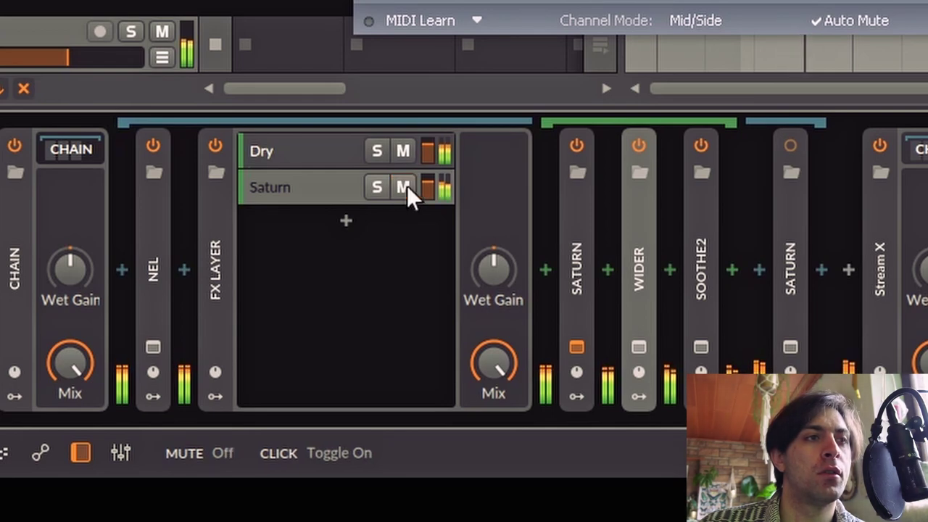
key(space)
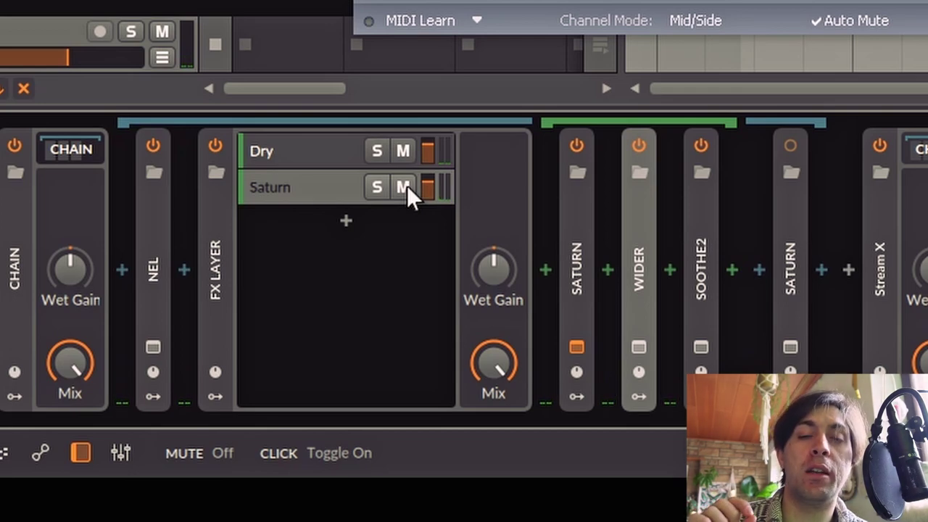
Step: Bring up the NEL plug-in window for a brief look and close it
click(153, 348)
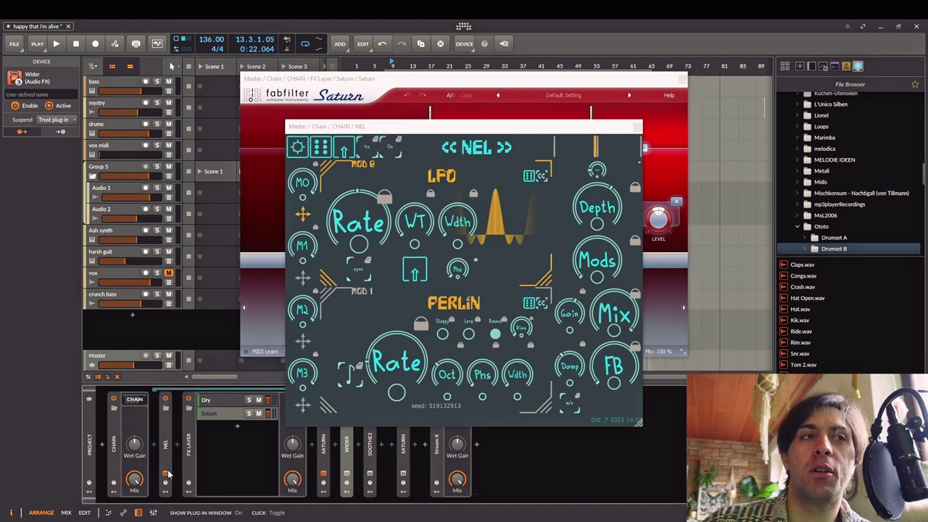
click(166, 474)
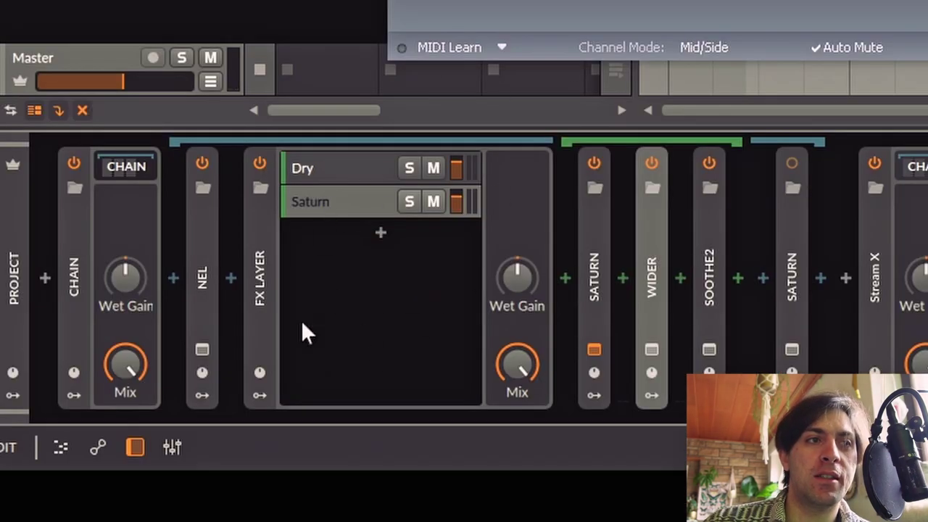
Step: Collapse the FX Layer and check the band 4 drive in the chain's last Saturn plug-in
click(262, 273)
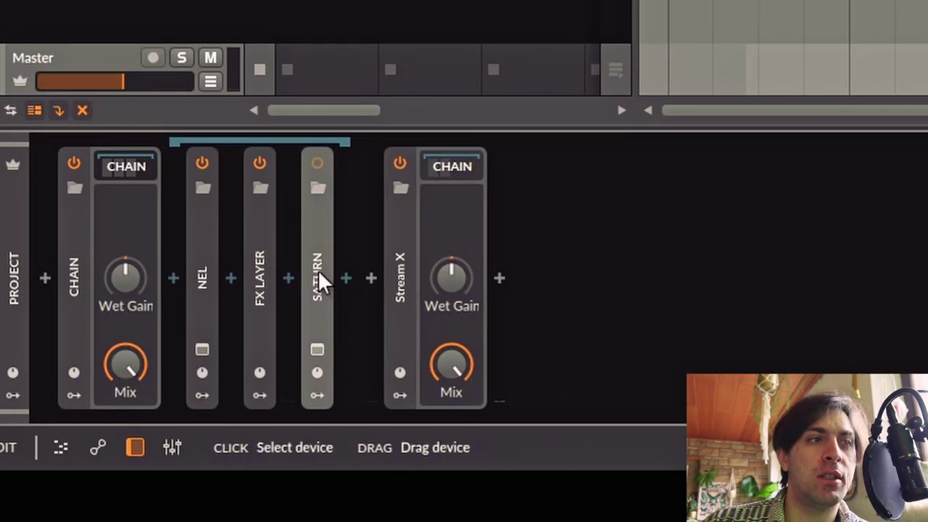
click(323, 346)
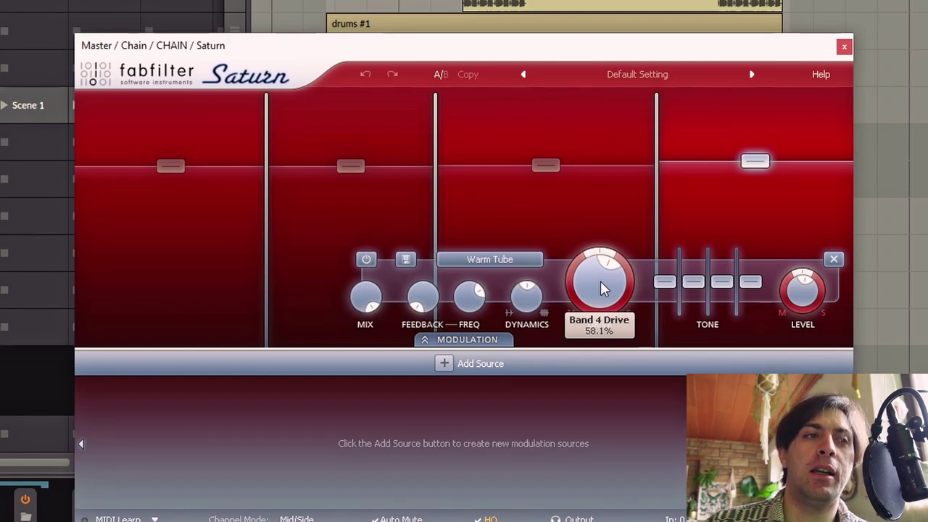
click(846, 45)
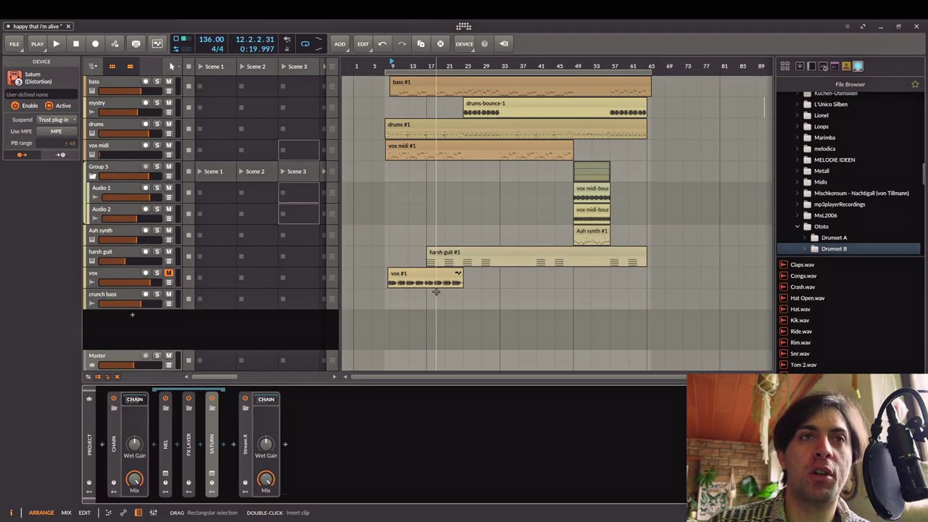
Step: Play the song from bar 49 and compare the CHAIN device's Mix at 0 % and 100 %, leaving it at 100 %
click(574, 67)
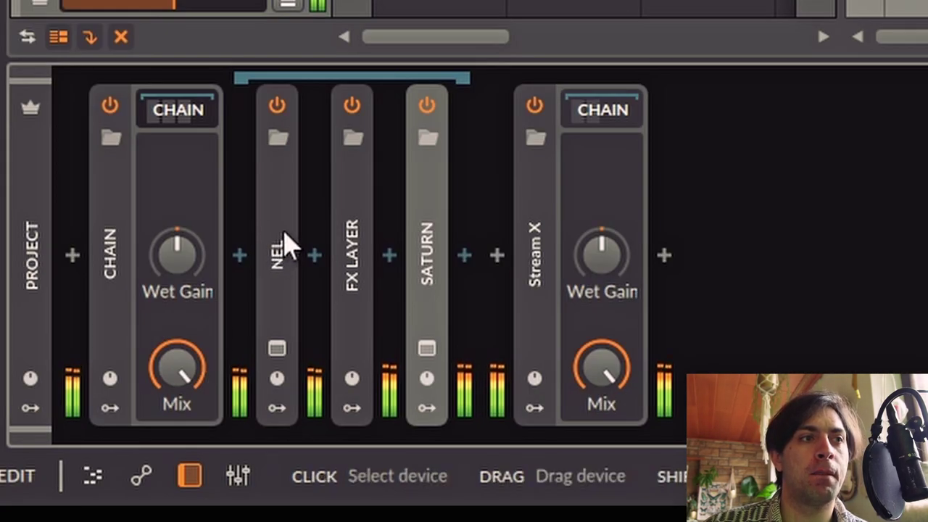
drag(180, 361, 186, 435)
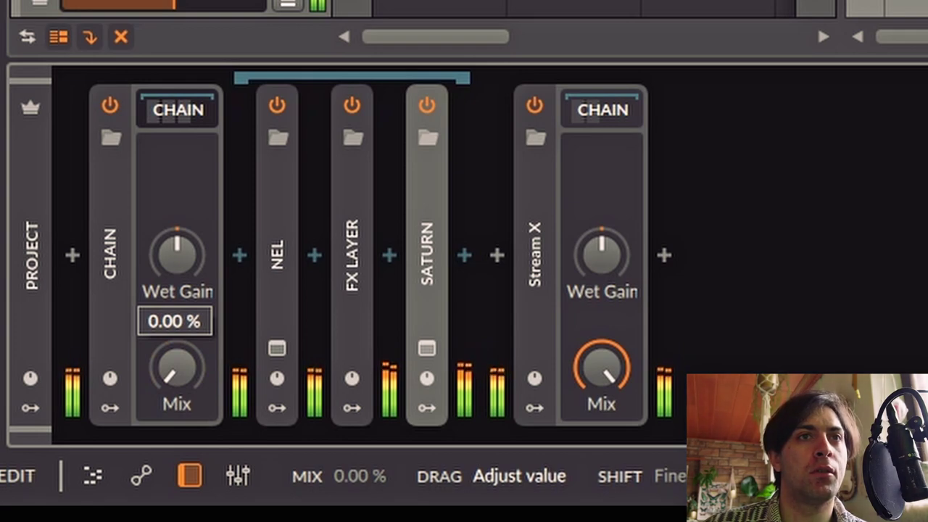
drag(177, 369, 177, 305)
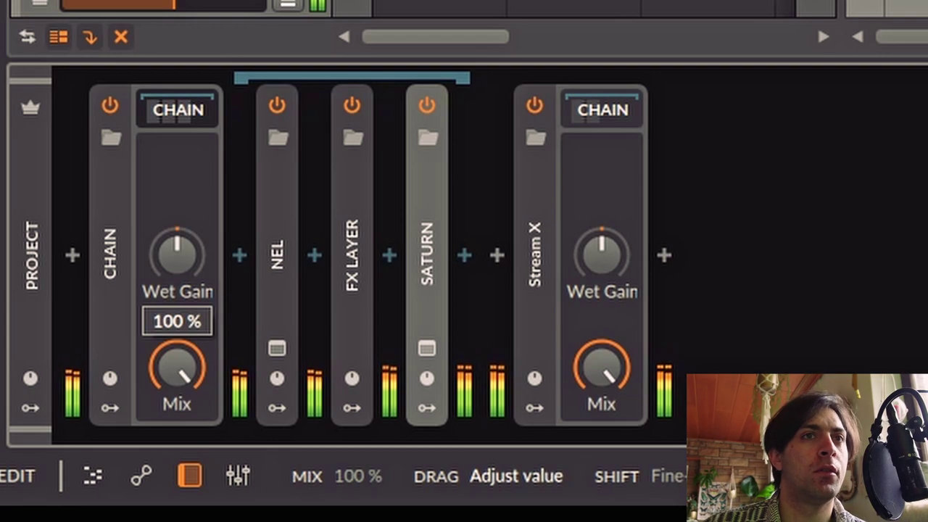
drag(186, 373, 183, 371)
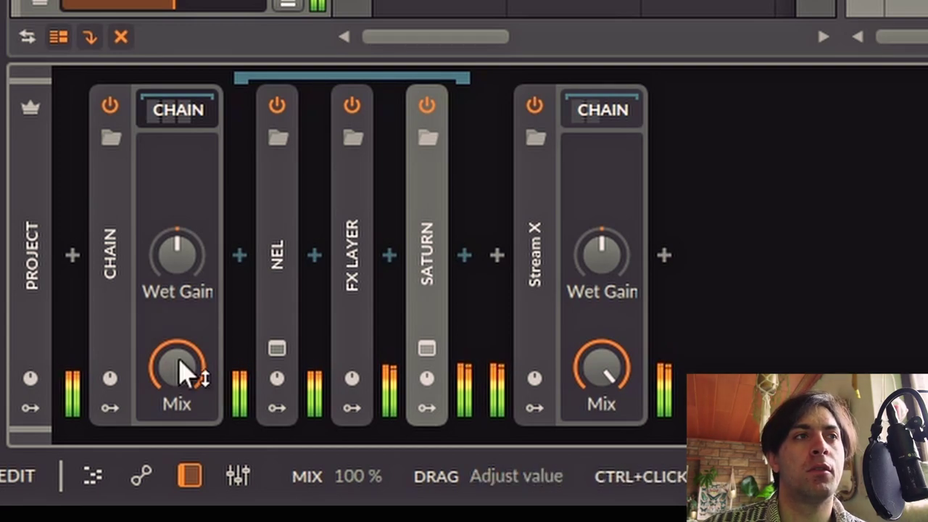
key(space)
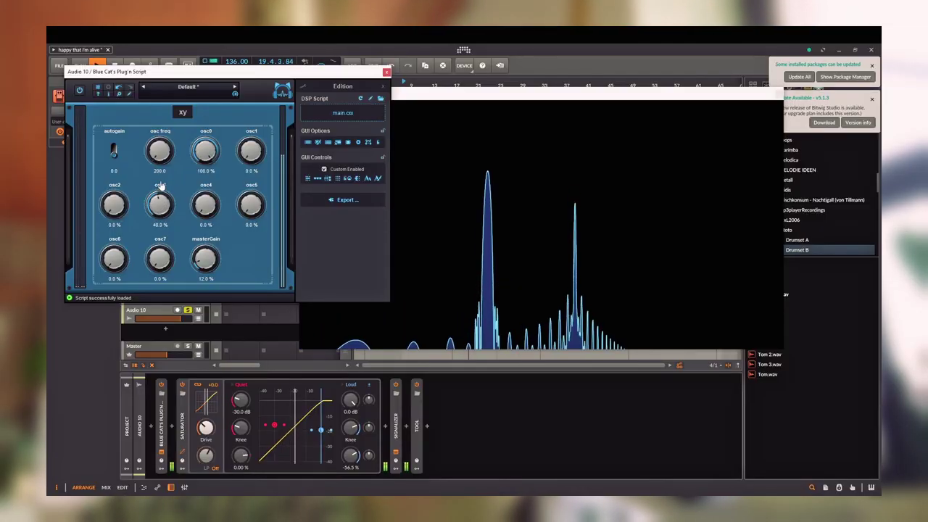
Step: Turn down the Loud level of the Saturator on the Audio 10 track
drag(351, 402, 351, 446)
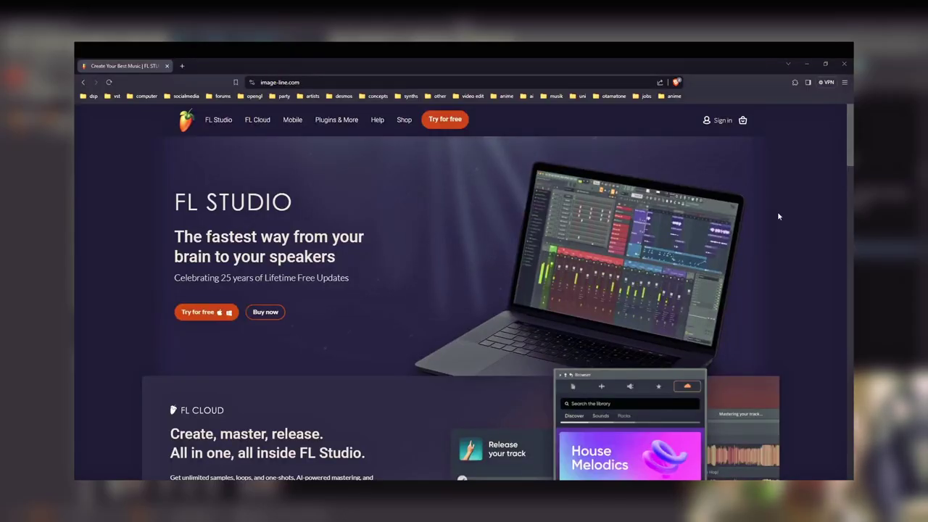
Step: Switch to the browser and skim the FL Studio home page on image-line.com
scroll(816, 188, down, 6)
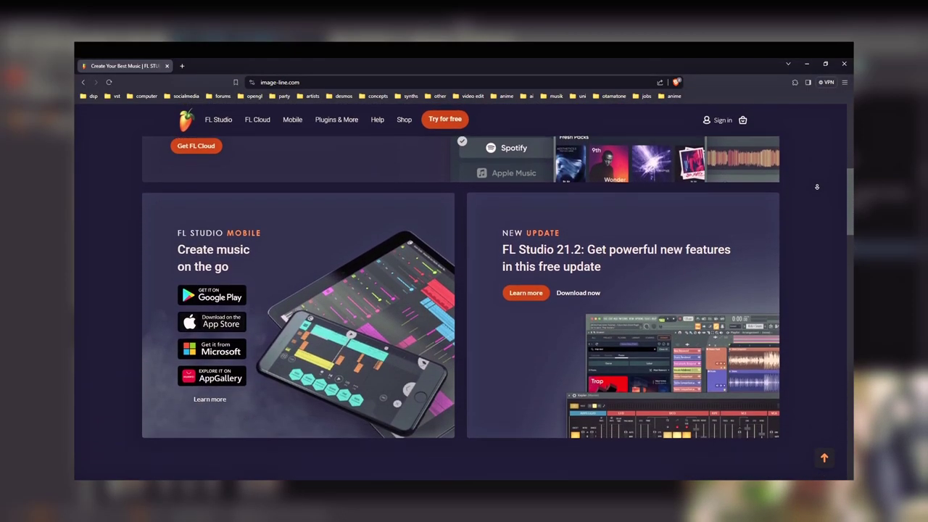
scroll(817, 186, down, 5)
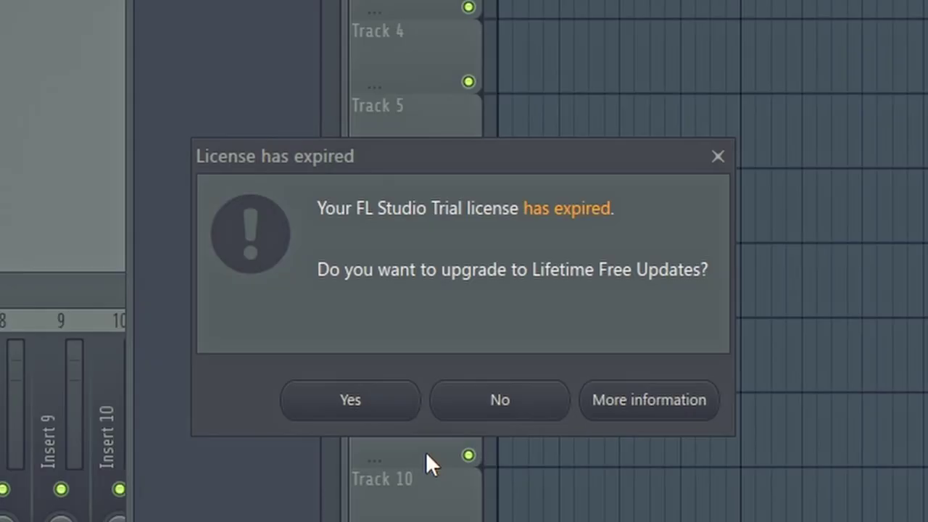
Step: Switch to FL Studio, decline the license upgrade, and open the Fruity Limiter on the Master mixer track
click(507, 399)
key(F9)
click(830, 382)
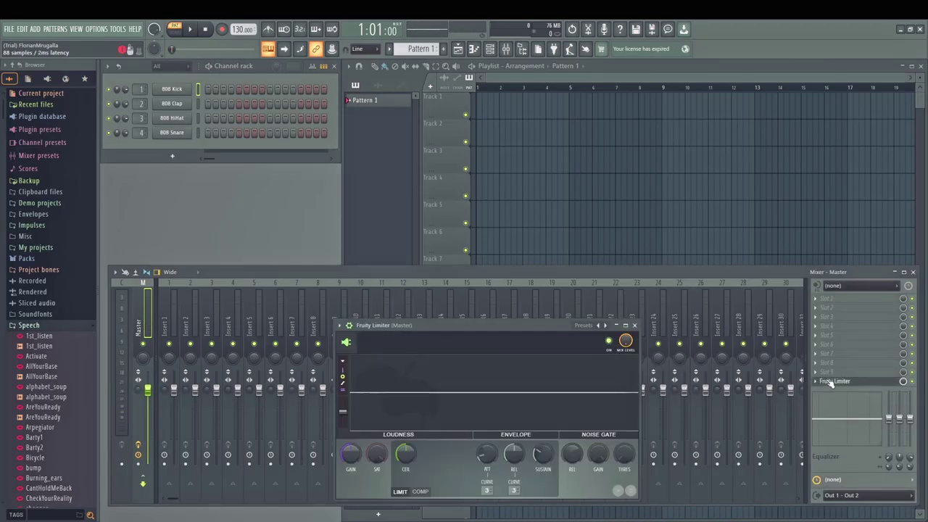
Step: Move Fruity Limiter aside and program 808 Kick on steps 1, 4, 7, 11, 15, Clap and Snare on 5, 13, HiHat on 3, 7, 11
drag(537, 329, 598, 112)
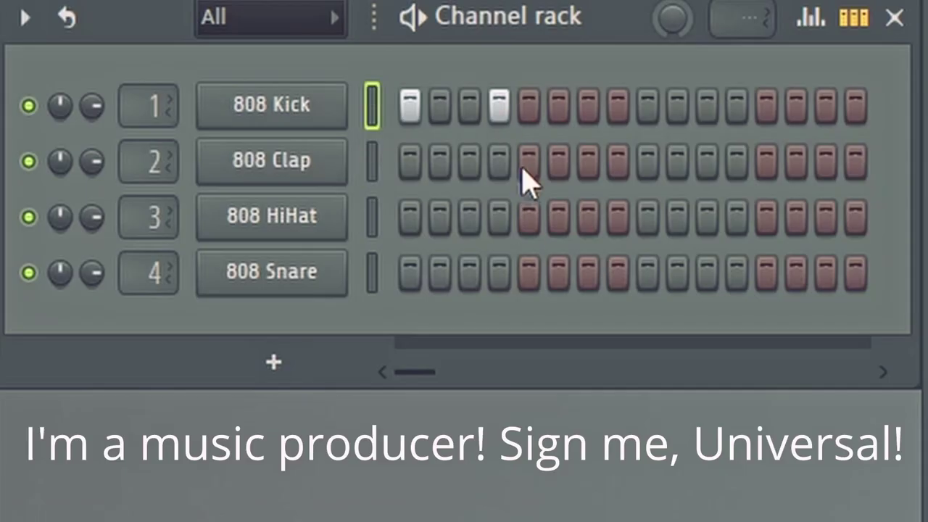
click(240, 103)
click(240, 132)
click(255, 89)
click(285, 89)
click(300, 104)
click(300, 132)
click(826, 106)
click(469, 216)
click(588, 216)
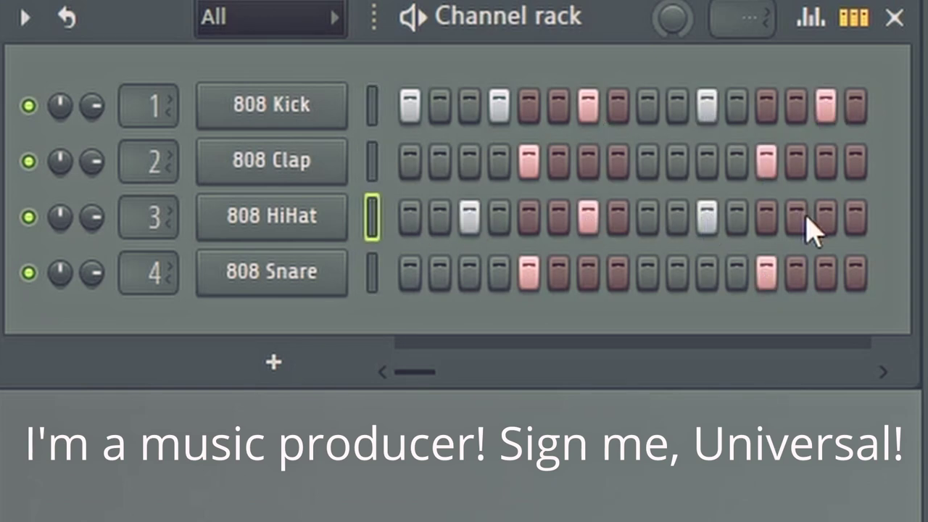
Step: Play the drum pattern and turn up the Gain in Fruity Limiter
key(space)
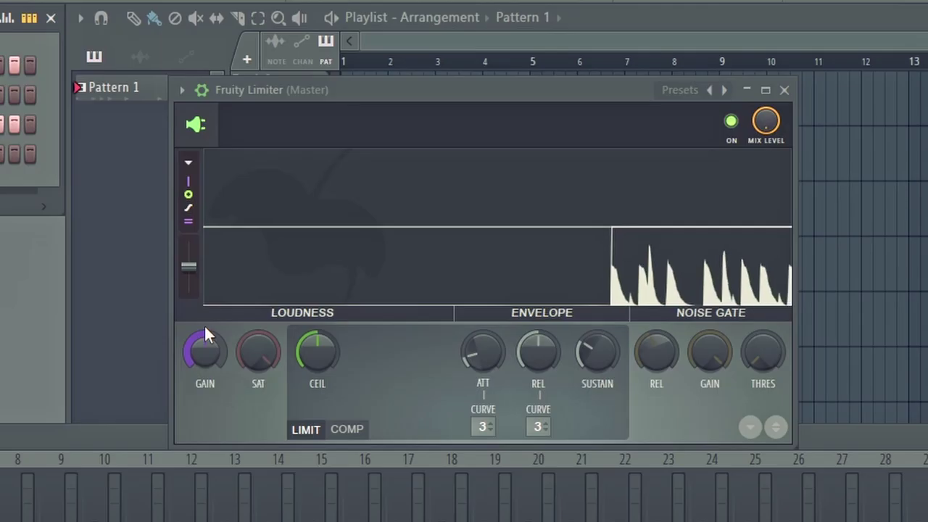
drag(411, 228, 410, 203)
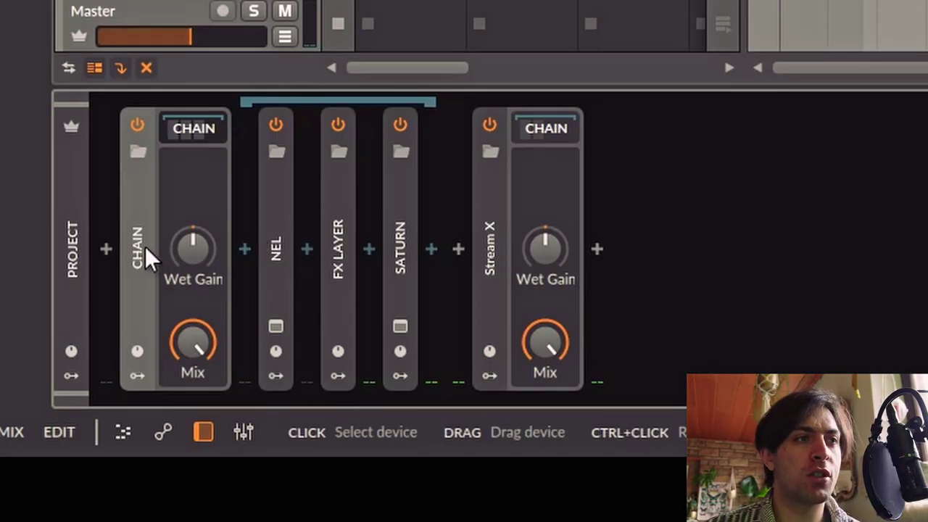
Step: In Bitwig, deactivate the master track's existing CHAIN device, insert a new Chain in front of it, and collapse the deactivated one
key(alt+a)
click(103, 240)
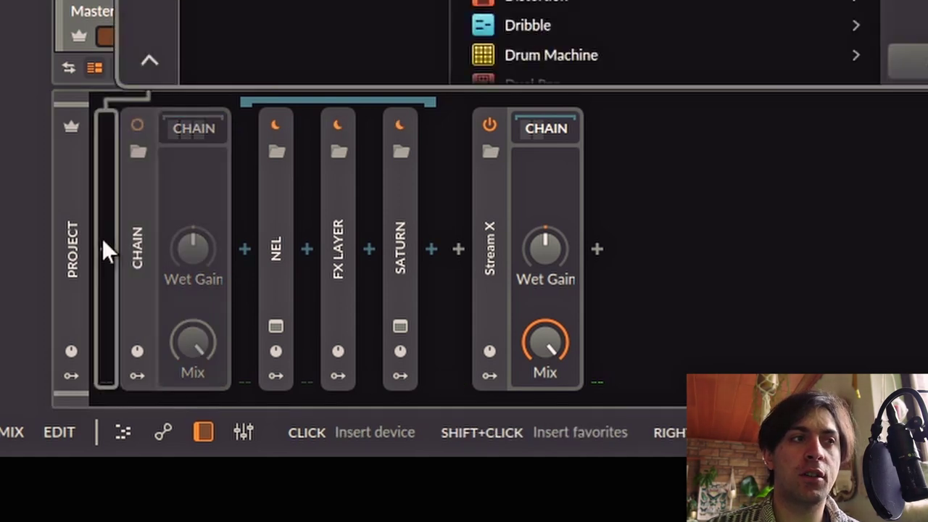
text(chain)
key(Return)
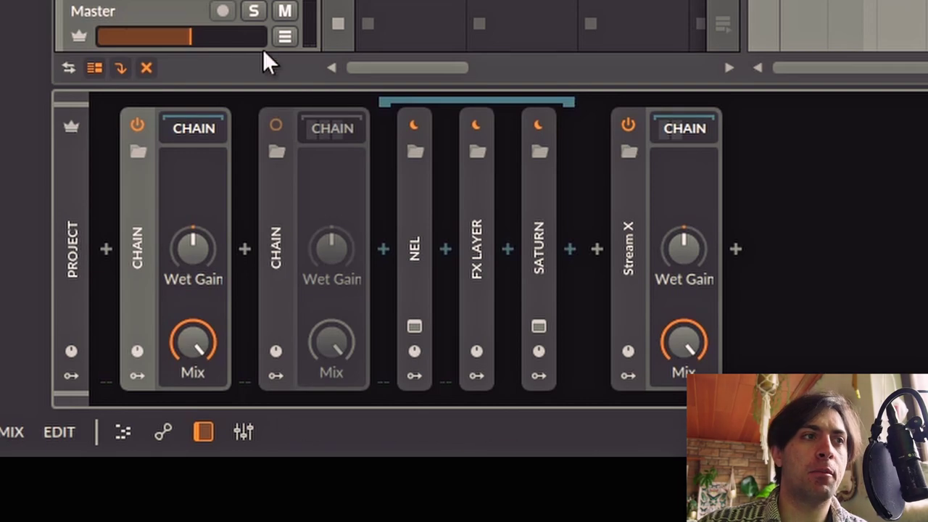
click(269, 252)
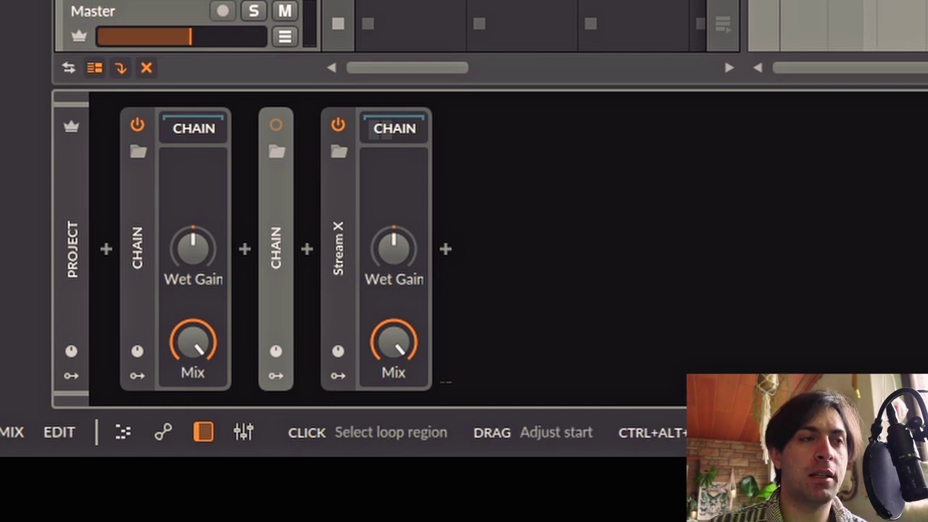
Step: Insert an FX Layer device inside the new Chain, add a layer with Digitalis to it, and solo that layer
key(space)
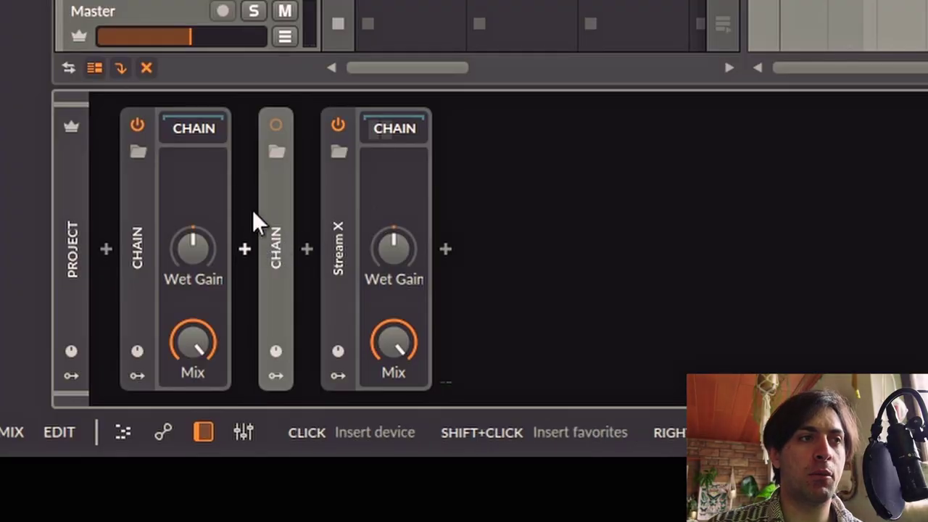
click(245, 248)
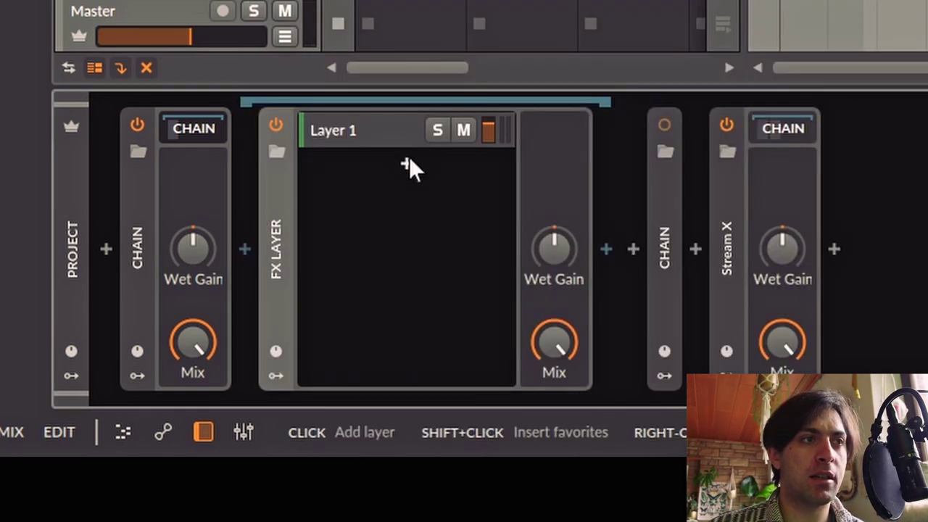
click(409, 160)
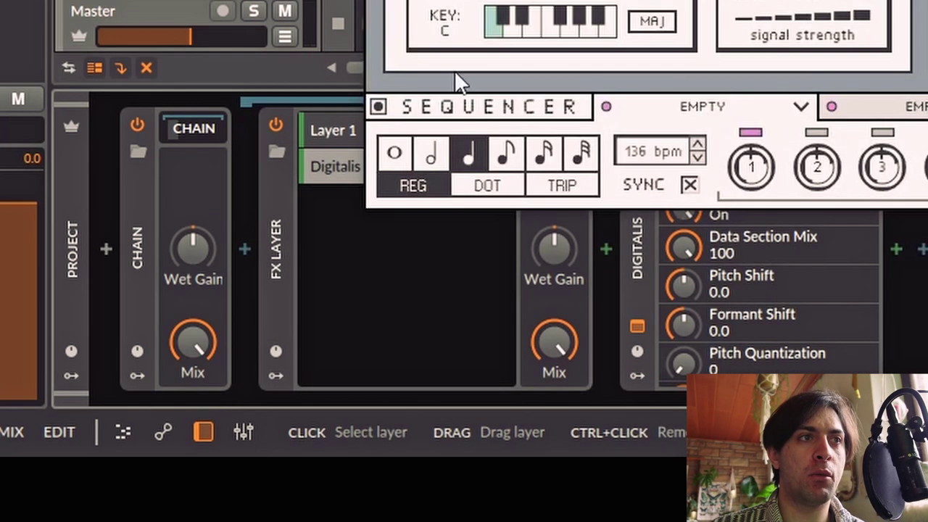
drag(301, 128, 344, 74)
click(226, 416)
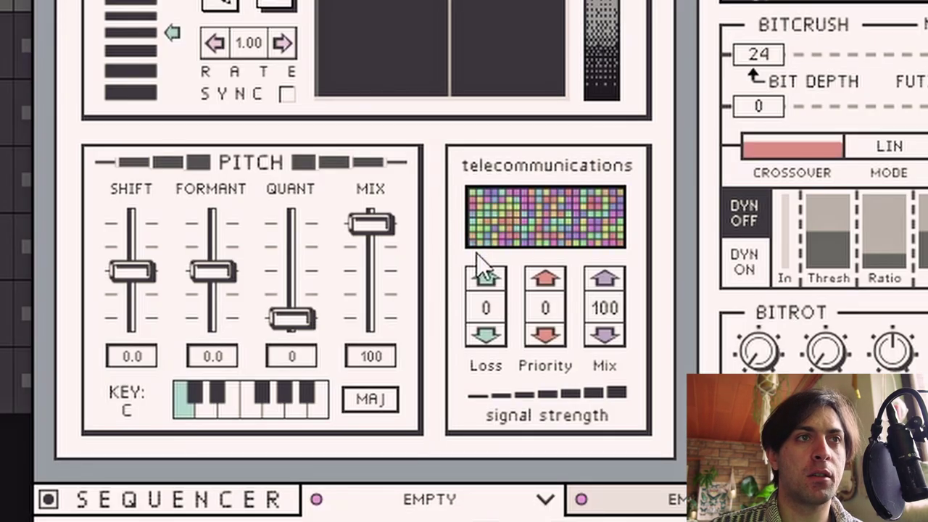
Step: Turn up Loss and set Priority to 53 in Digitalis' telecommunications section, and raise its output gain to 8.5 dB
drag(388, 266, 394, 233)
drag(508, 172, 519, 116)
drag(544, 308, 574, 106)
drag(501, 313, 517, 179)
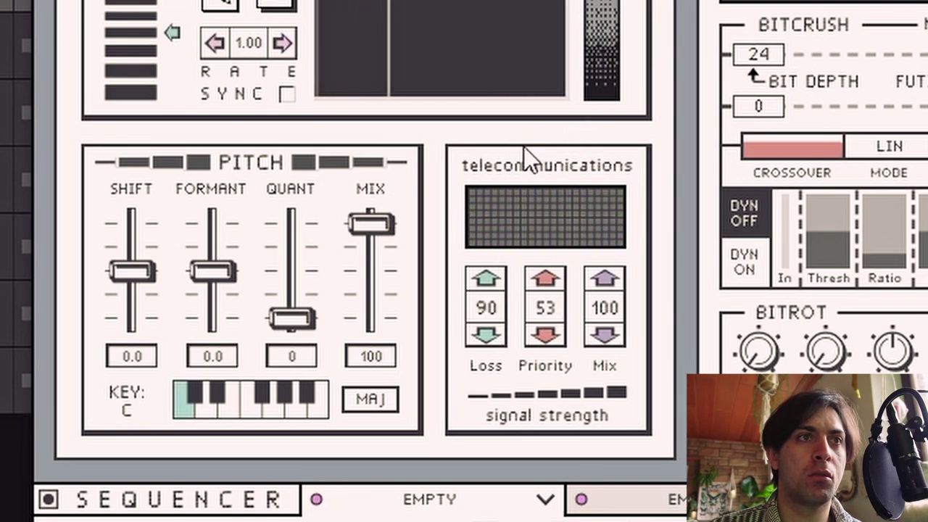
drag(524, 147, 518, 179)
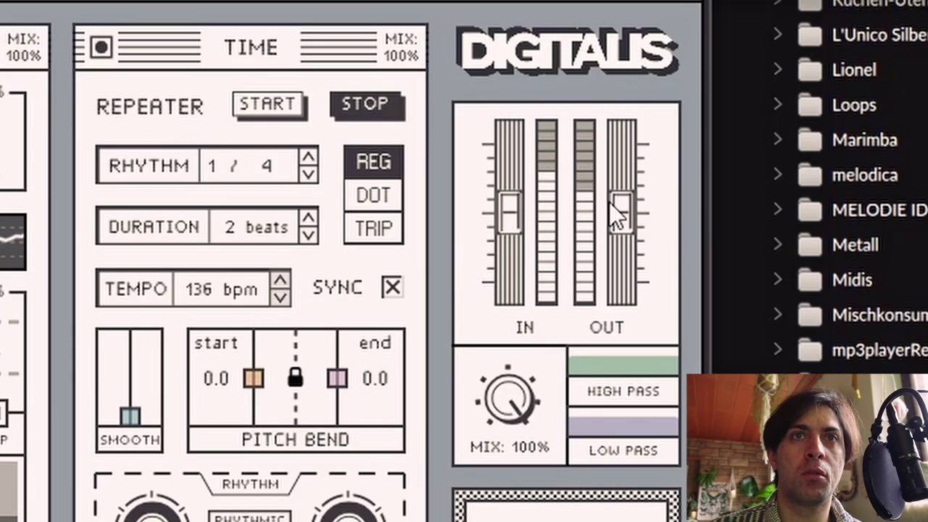
drag(615, 201, 620, 183)
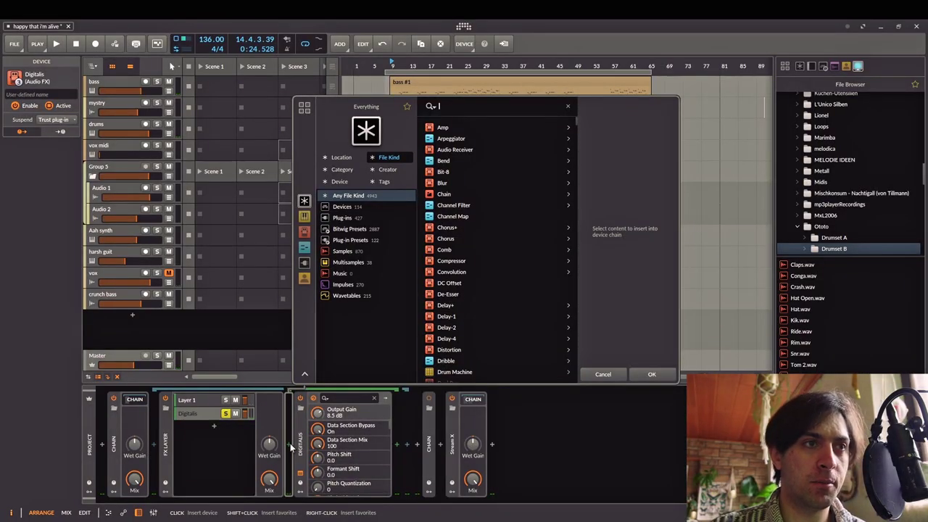
Step: Insert the OTT plug-in after Digitalis in the Digitalis layer
key(Escape)
click(398, 445)
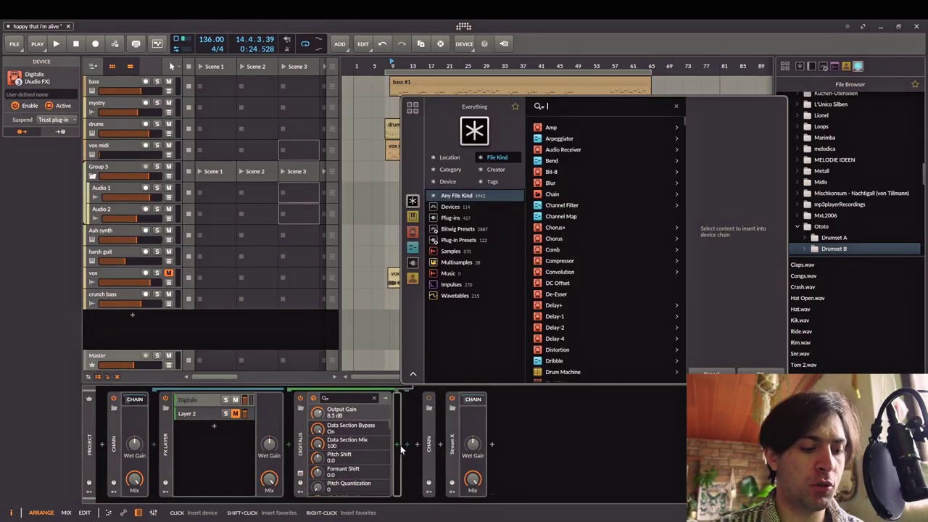
text(ott)
key(Return)
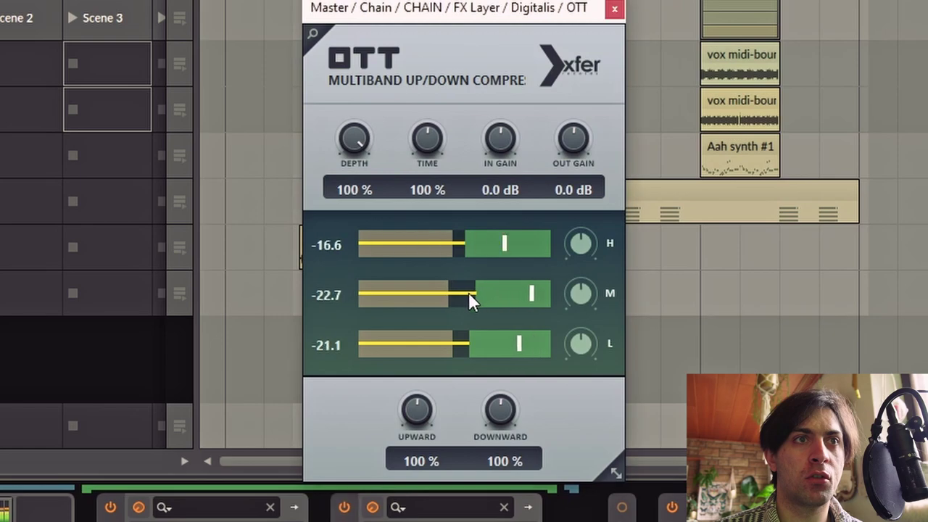
Step: Set OTT's Time to 775 %, Downward to 77 % and Out Gain to -2.7 dB, and close its window
drag(426, 138, 425, 183)
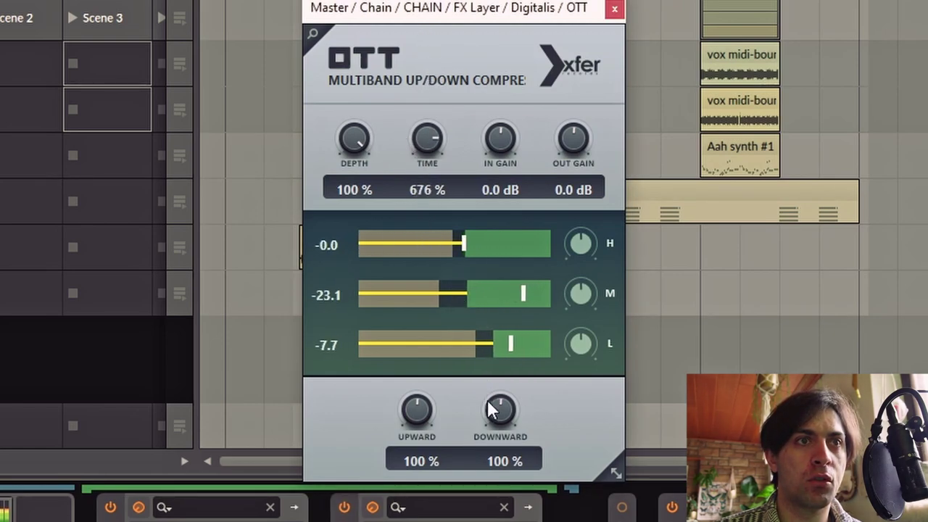
drag(493, 414, 506, 401)
drag(514, 244, 525, 245)
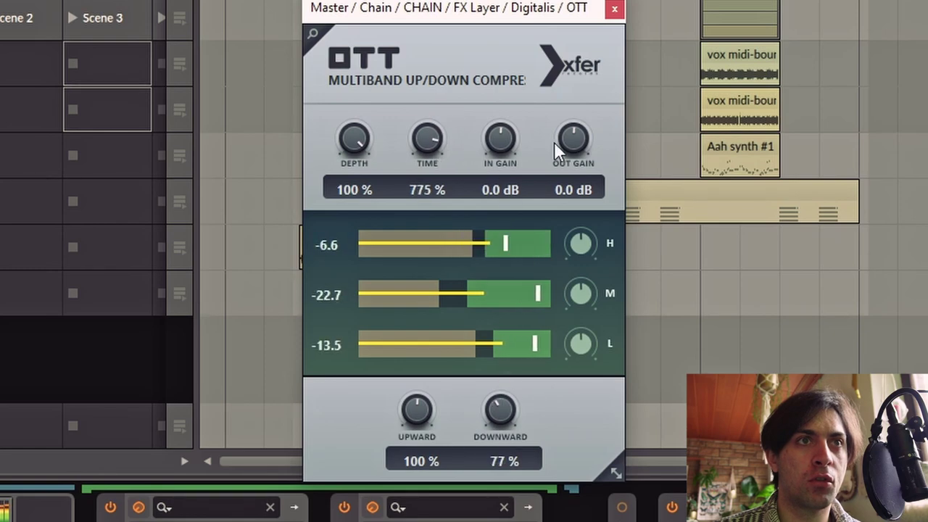
drag(574, 134, 573, 153)
click(615, 8)
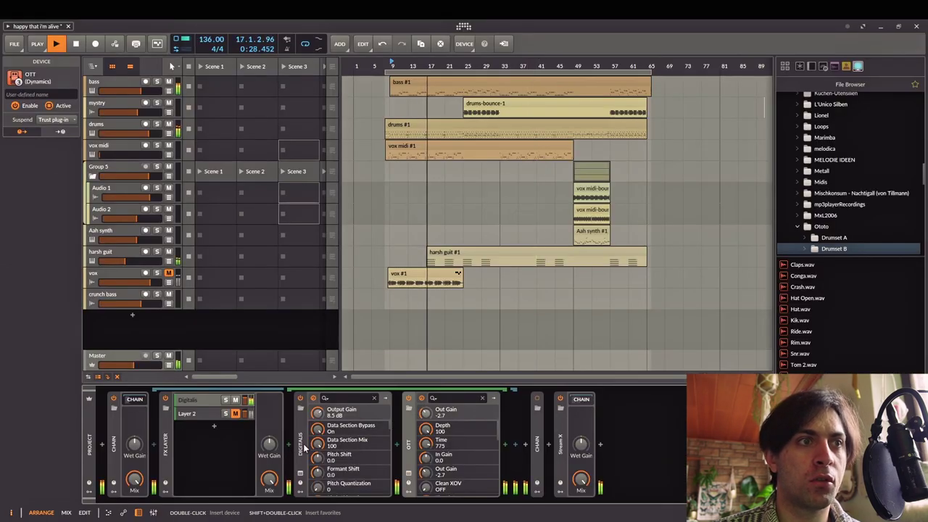
Step: Collapse the Digitalis and OTT devices and insert Supermodal after OTT
double_click(306, 449)
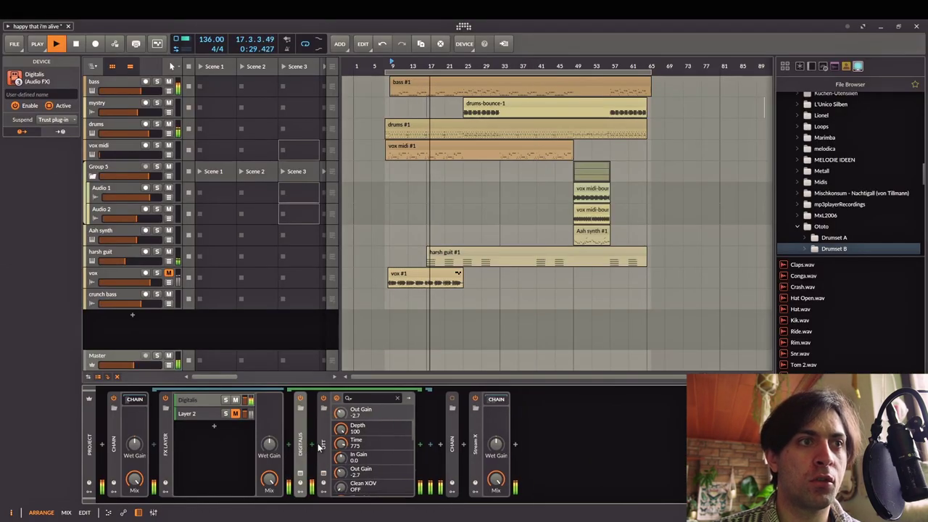
double_click(324, 448)
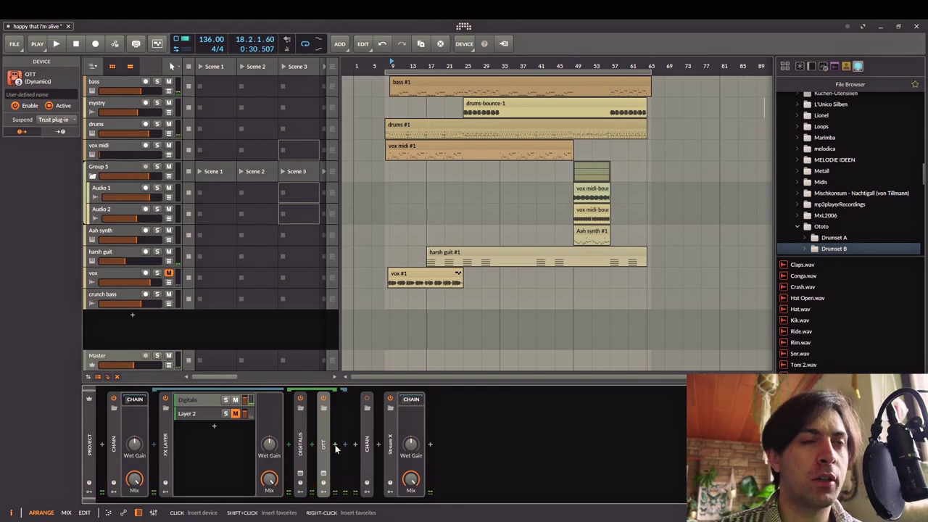
click(335, 444)
text(supermodal)
key(Return)
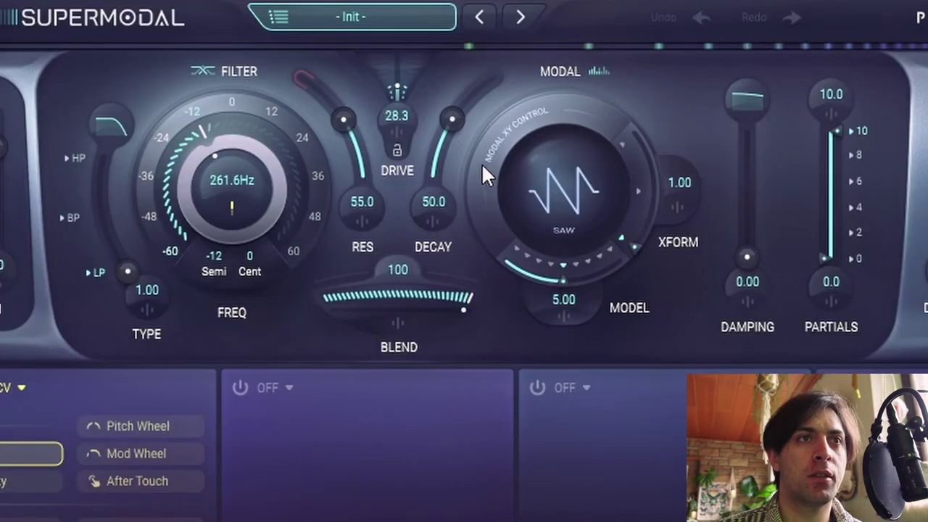
Step: Set Supermodal's Decay to 82.8, lower its filter frequency to -22 semitones, and set Damping to 2.86
drag(438, 209, 472, 176)
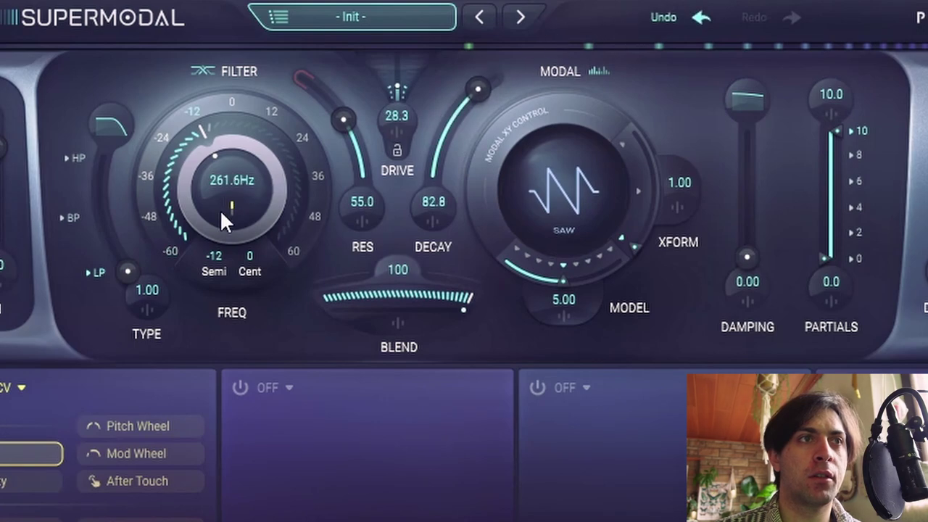
scroll(212, 251, down, 2)
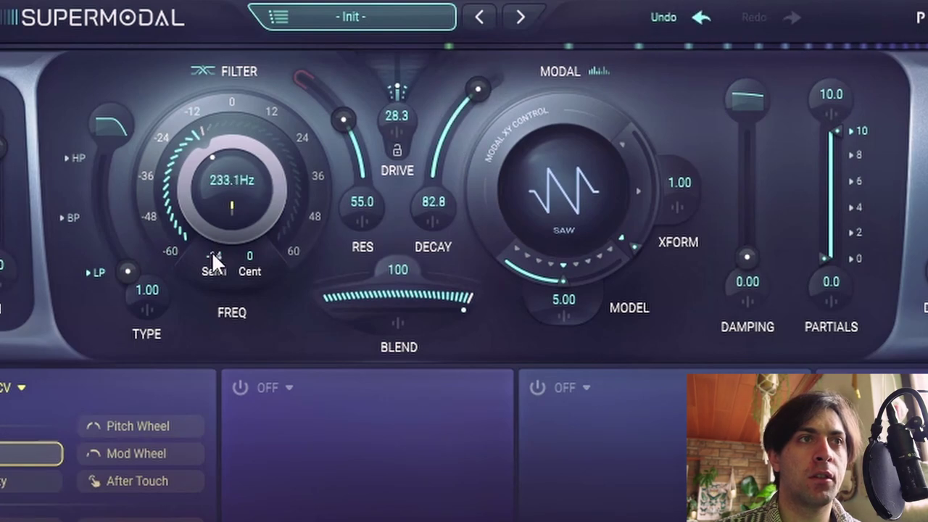
scroll(213, 257, down, 3)
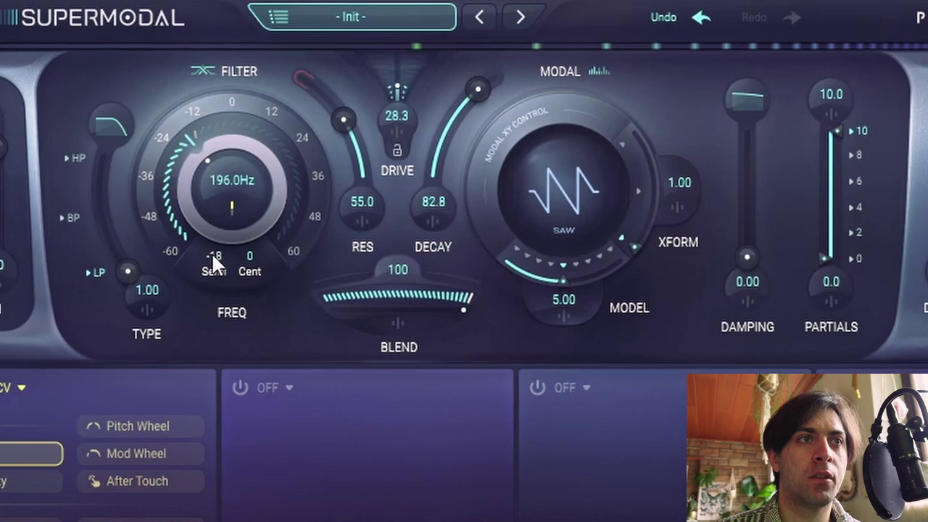
scroll(215, 259, down, 3)
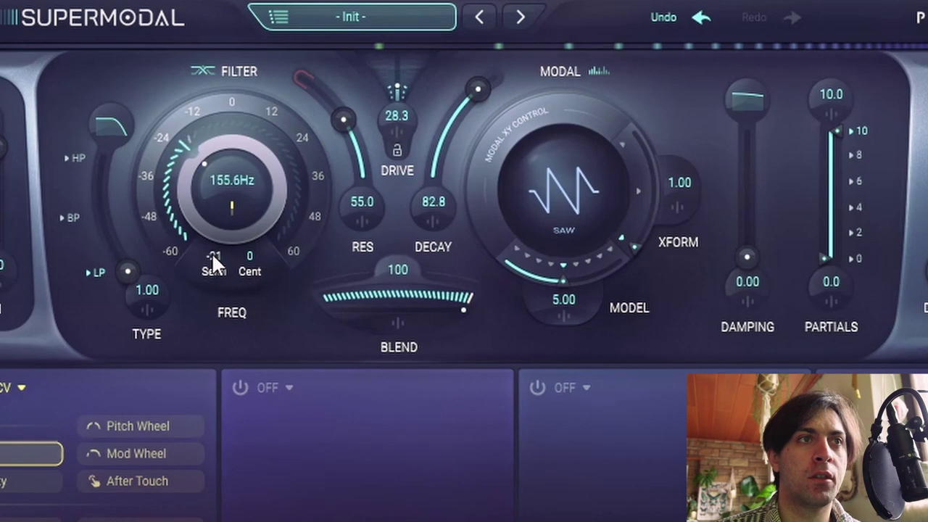
scroll(215, 260, down, 1)
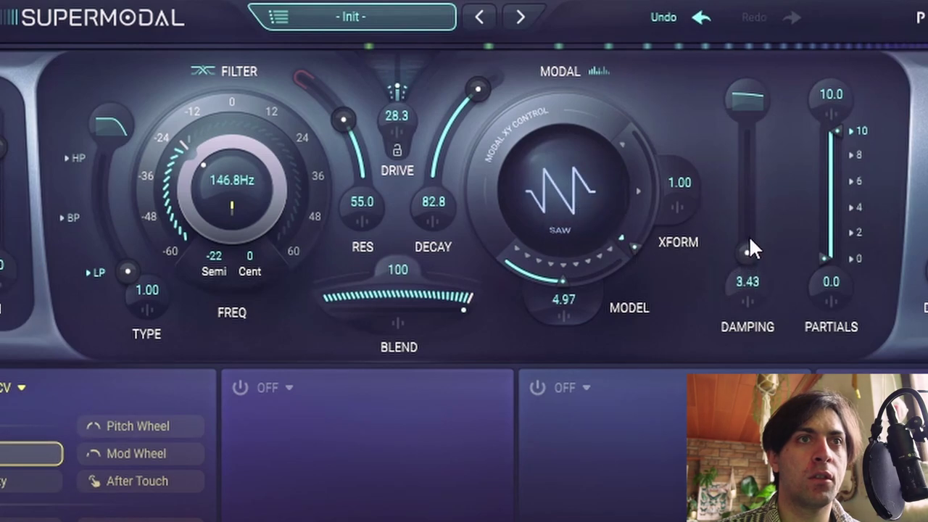
drag(750, 240, 750, 245)
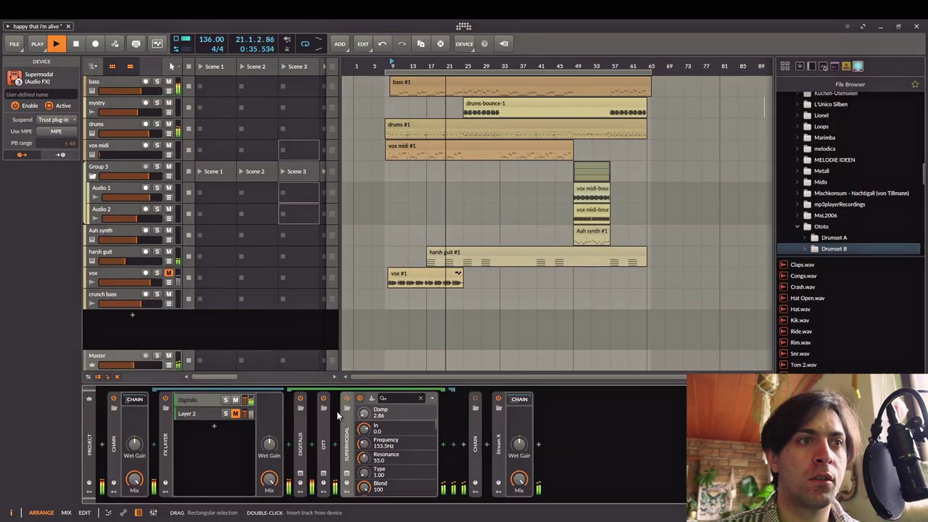
Step: Collapse Supermodal and insert the Raum reverb after it
double_click(346, 441)
click(359, 444)
text(raum)
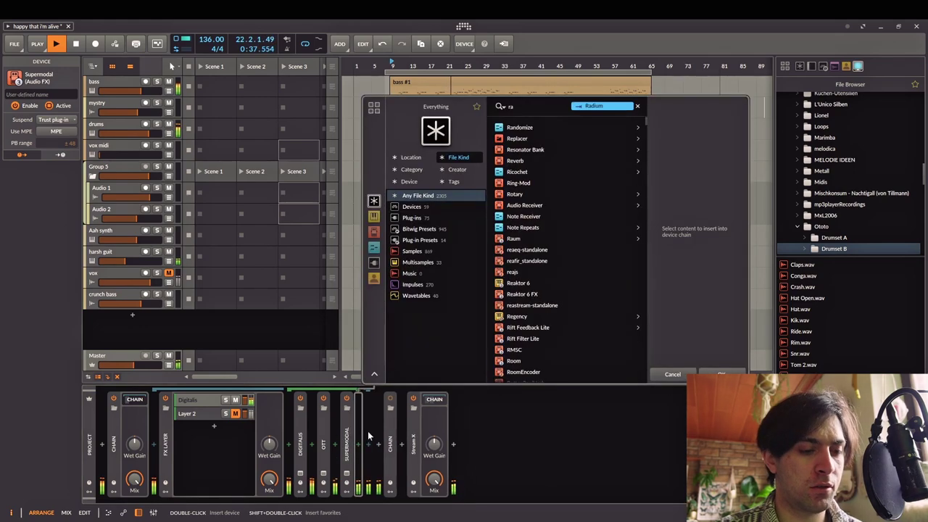
key(Return)
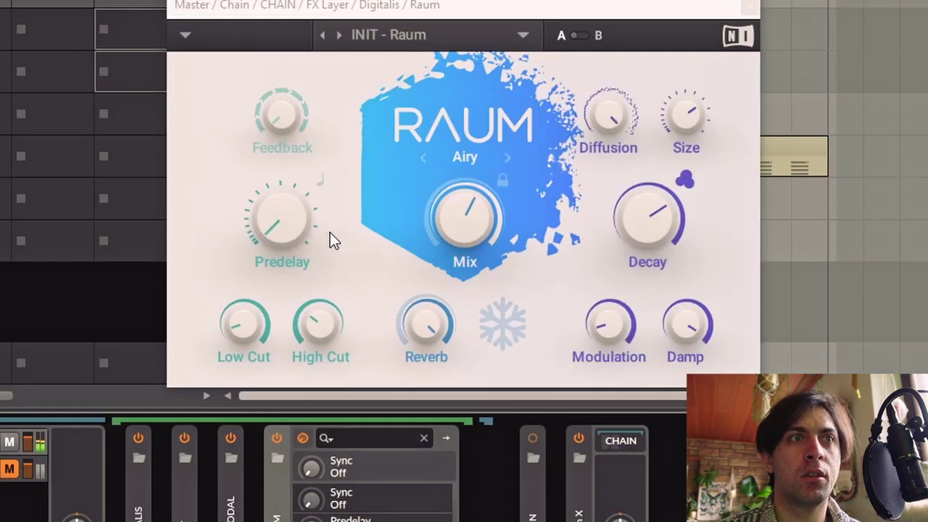
Step: Adjust Raum's Mix, set Size to 62.5 % and Decay to 4.7 s, and close the plug-in window
drag(464, 232, 462, 231)
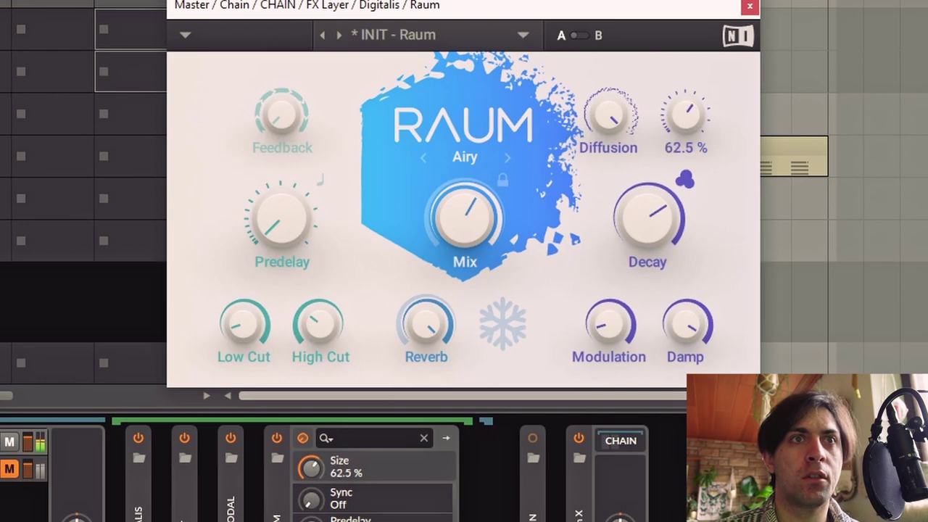
drag(685, 120, 680, 155)
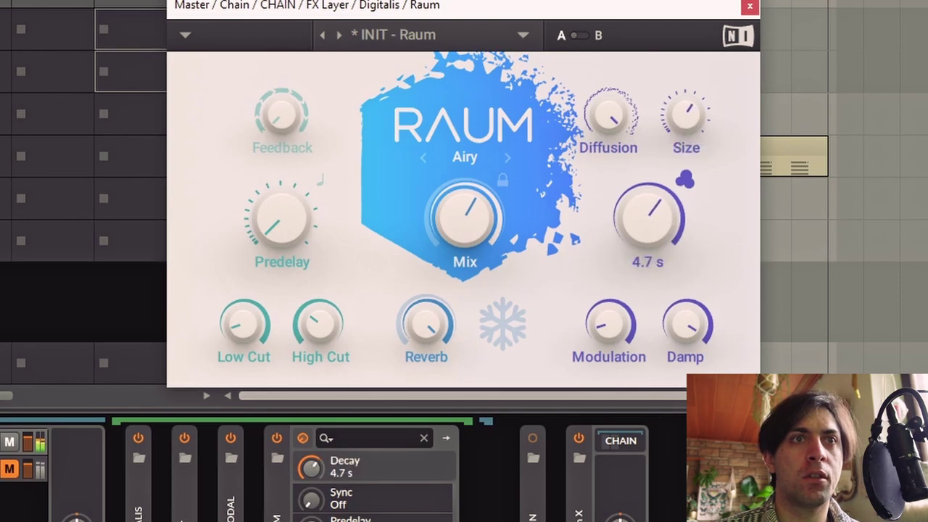
click(748, 8)
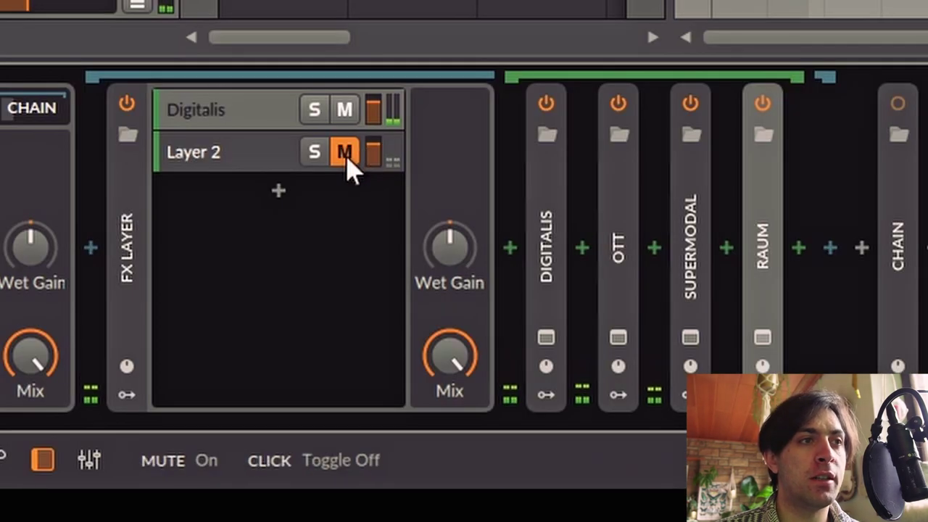
Step: Unmute Layer 2 of the FX Layer, select it and solo it
click(236, 415)
click(201, 415)
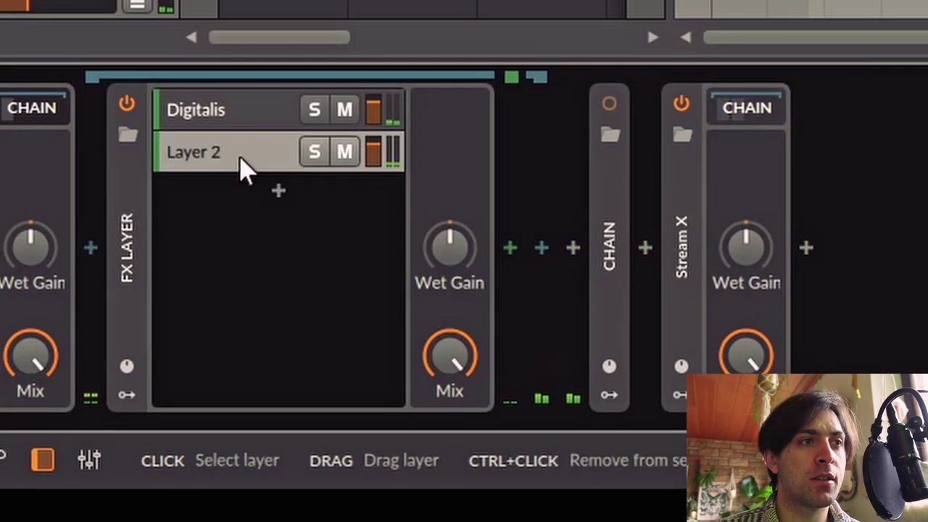
click(314, 152)
Step: Try the kHs Transient Shaper on the soloed second layer with Speed at 180 %, and remove it again
click(510, 250)
text(k)
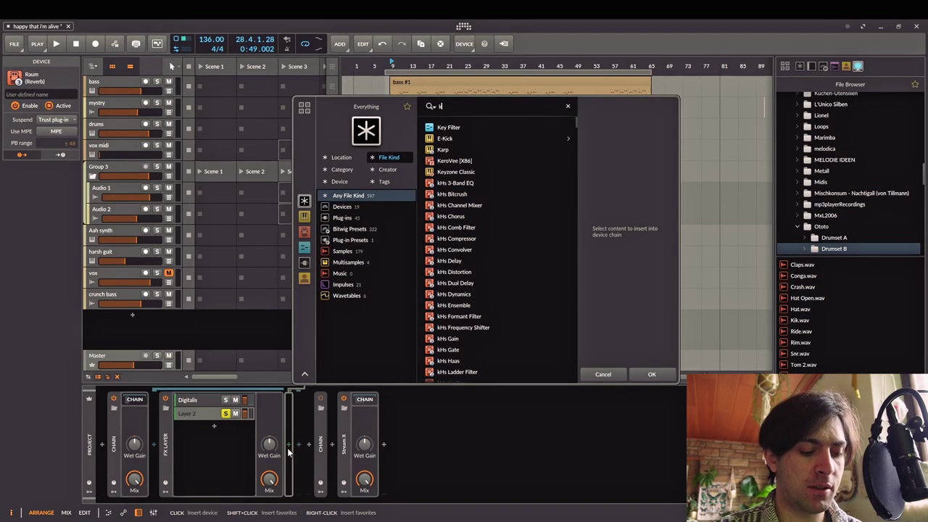
text(hs transient)
key(Down)
key(Return)
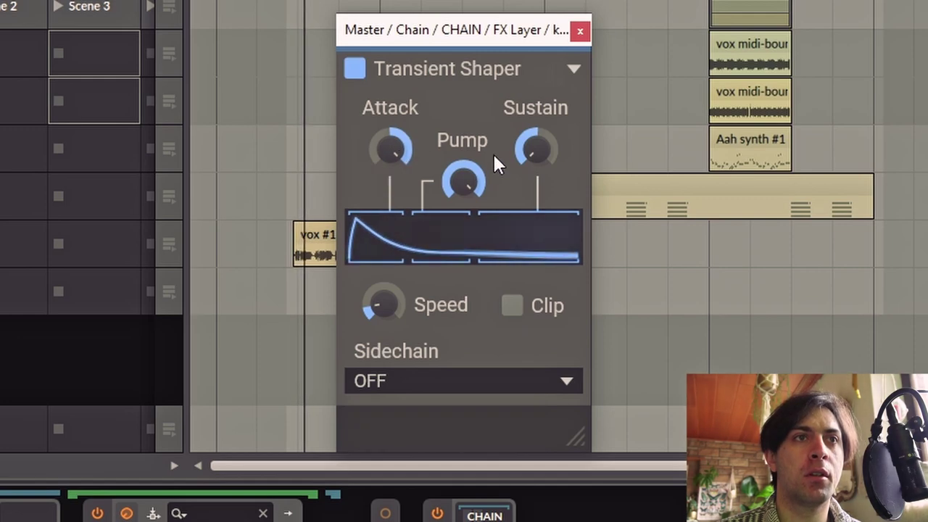
mouse_move(383, 305)
mouse_down()
mouse_move(383, 276)
mouse_move(383, 304)
mouse_move(376, 298)
mouse_up()
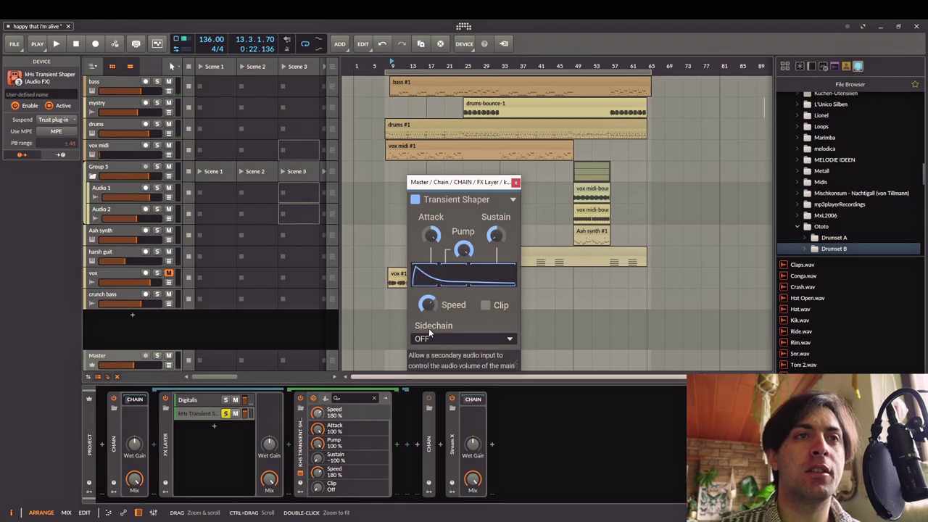
click(302, 435)
key(Delete)
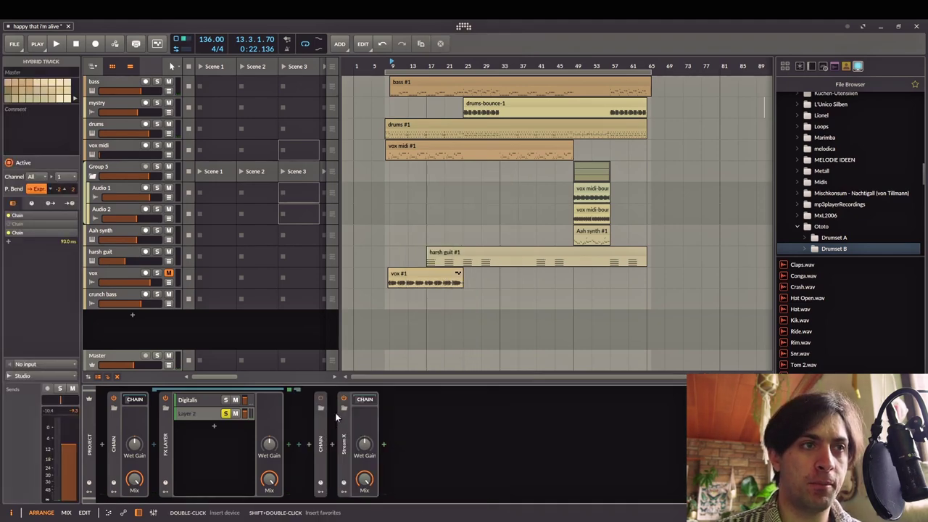
Step: Insert the spiff plug-in on the soloed second layer and turn on its delta output
click(289, 441)
text(spiff)
key(Return)
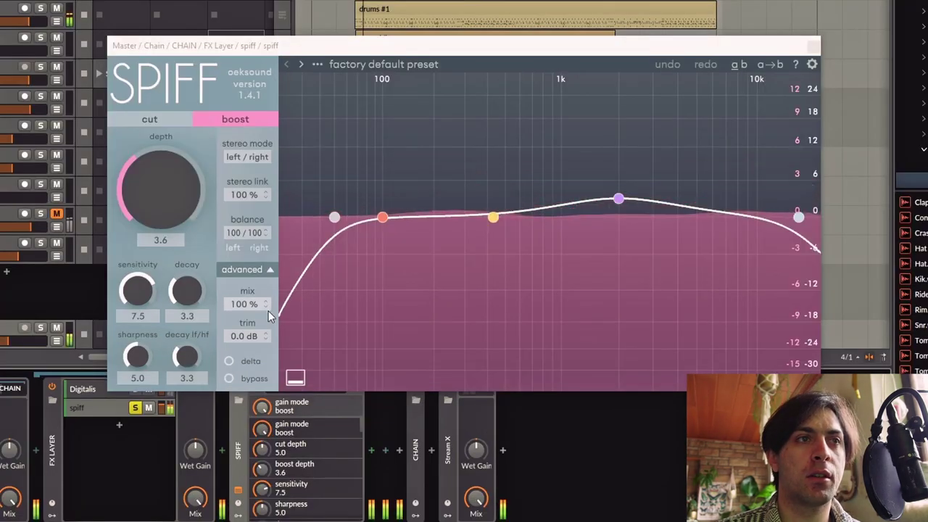
click(293, 380)
Step: Shape spiff's curve: raise band 3 to 10 dB, boost the low band, set band 2 to -5.2 dB at 548 Hz, and disable both cut filters
drag(576, 262, 592, 248)
drag(641, 181, 687, 162)
click(799, 218)
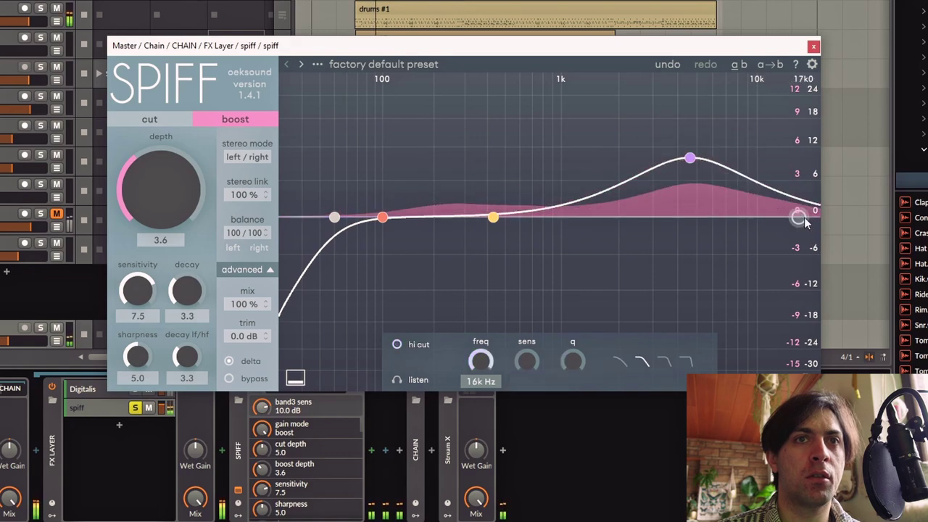
drag(382, 218, 357, 147)
drag(492, 217, 513, 250)
Step: Set spiff's sensitivity to 5.7, decay to 3.2 and boost depth to 5.3, and collapse the device
drag(186, 291, 154, 328)
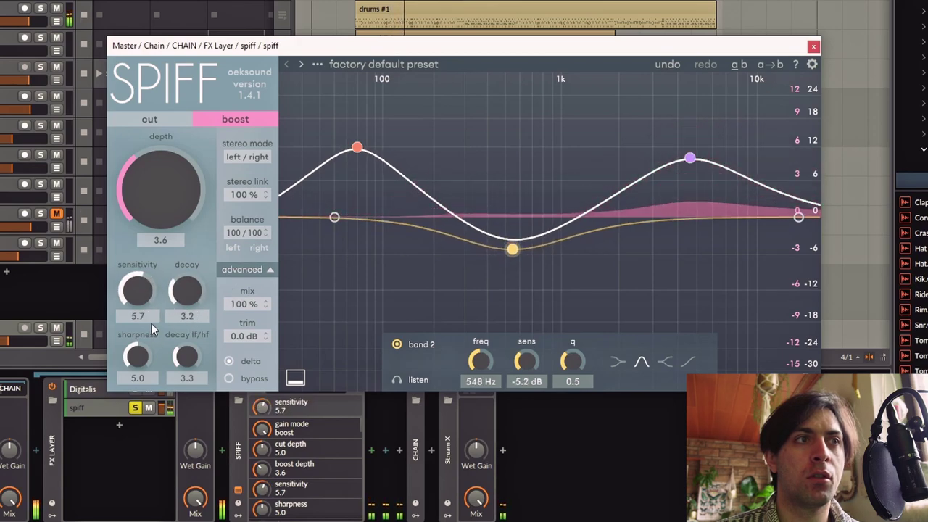
drag(164, 218, 184, 173)
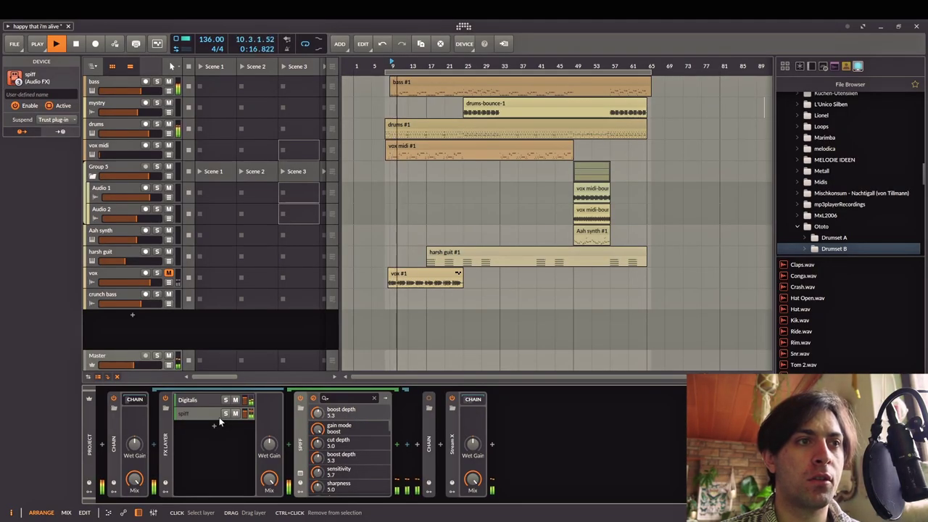
double_click(299, 449)
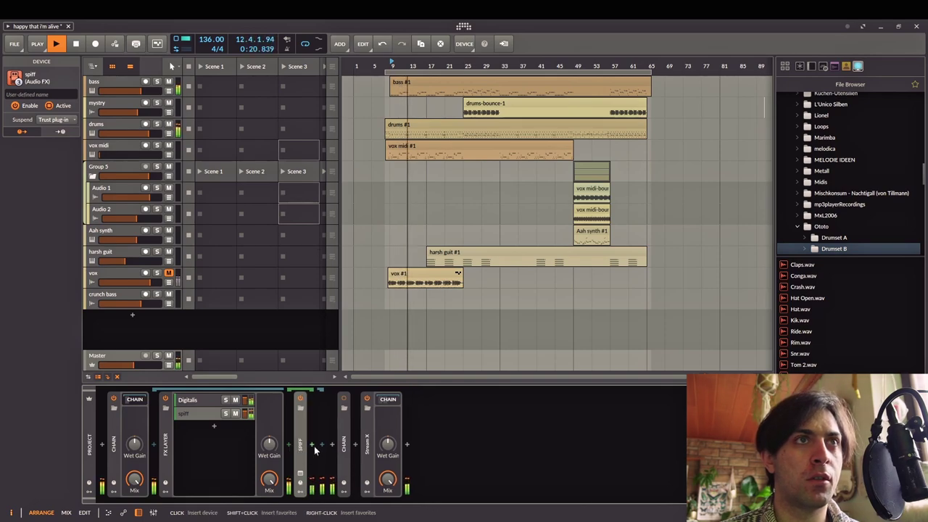
Step: Insert the Saturn distortion after spiff on the same layer
key(space)
click(314, 445)
text(satu)
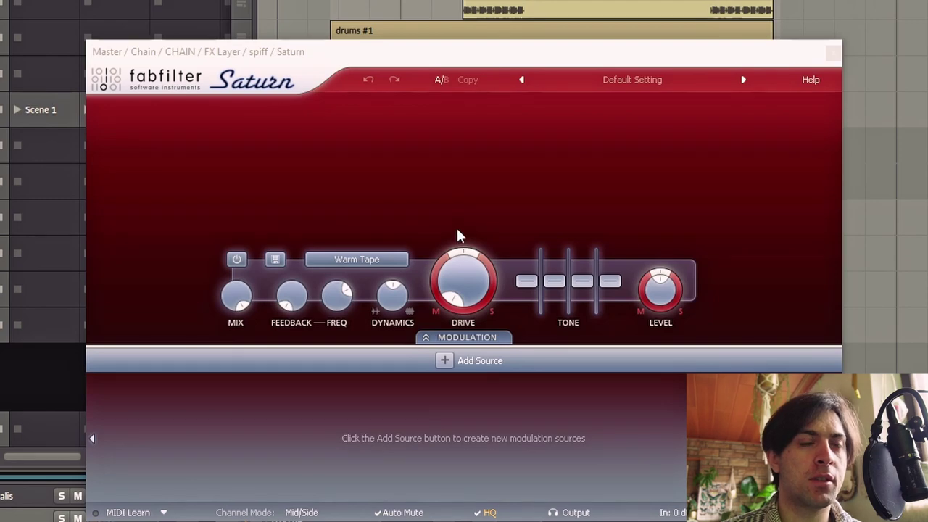
Step: Set Saturn's Drive to 100 % and its distortion style to Warm Tube while the song plays
drag(471, 293, 471, 156)
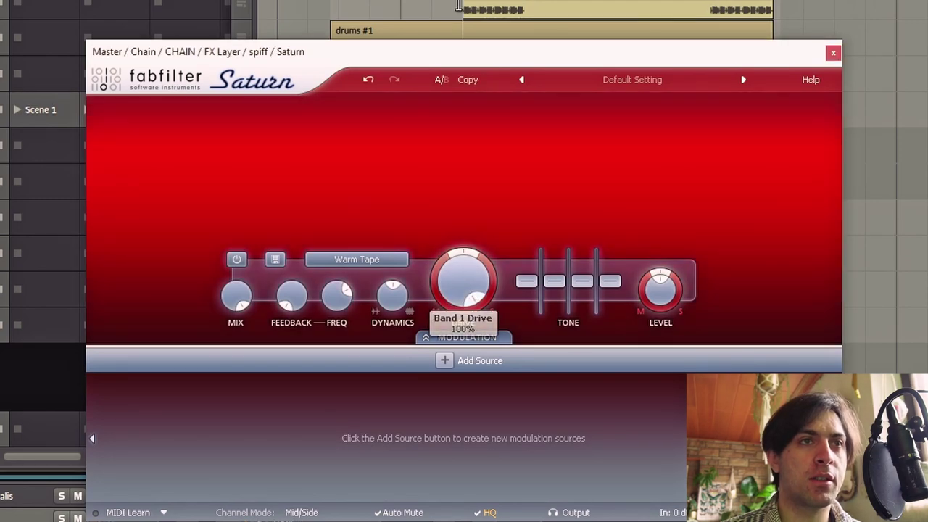
key(space)
scroll(382, 268, up, 4)
scroll(381, 268, down, 1)
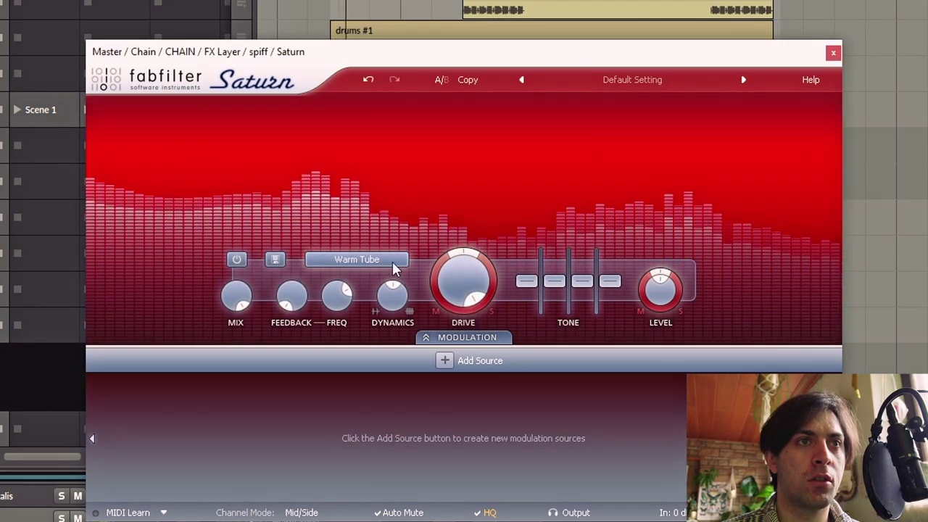
Step: Split Saturn into two bands at 278.86 Hz, adjust the drive of each band, and close and collapse the plug-in
click(456, 107)
drag(455, 136, 373, 124)
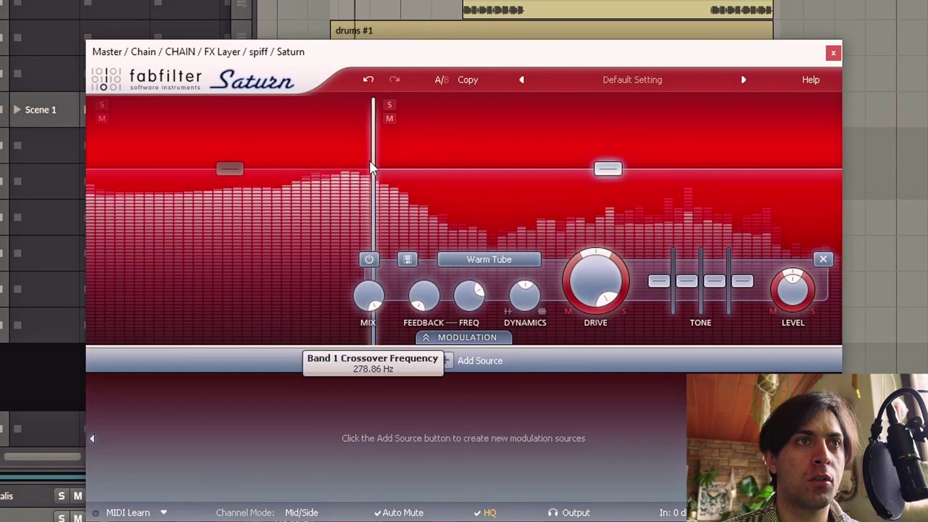
drag(596, 281, 590, 327)
click(320, 201)
mouse_move(331, 281)
mouse_down()
mouse_move(332, 297)
mouse_move(331, 277)
mouse_up()
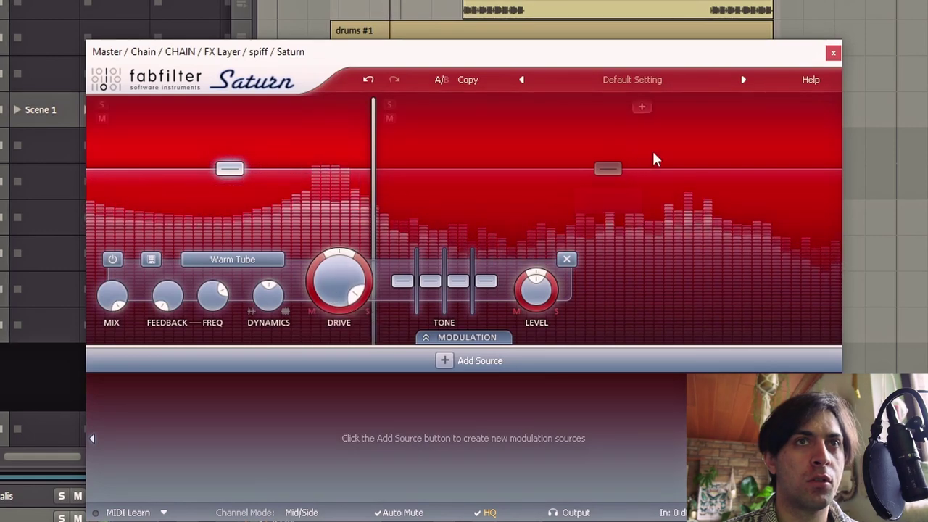
click(833, 52)
double_click(325, 452)
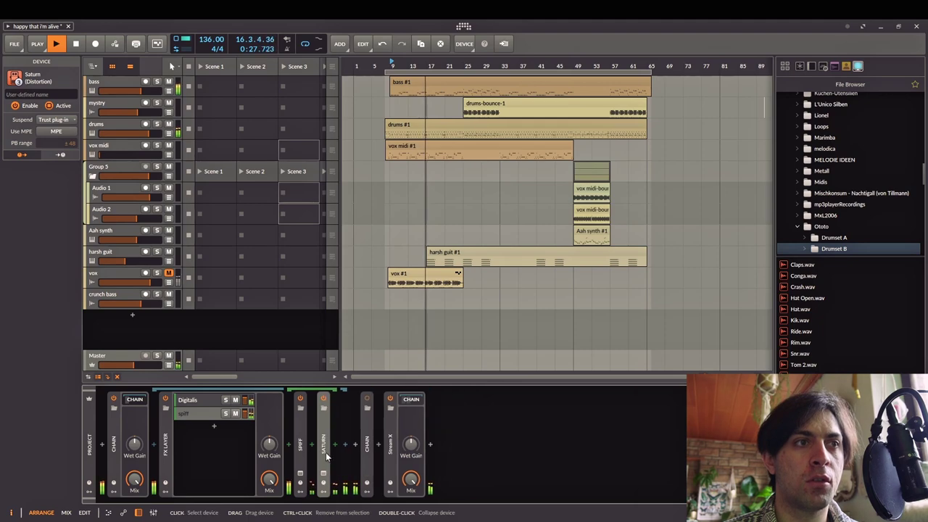
Step: Add a third layer to the FX Layer and insert the Fuzzploid distortion on it
double_click(214, 428)
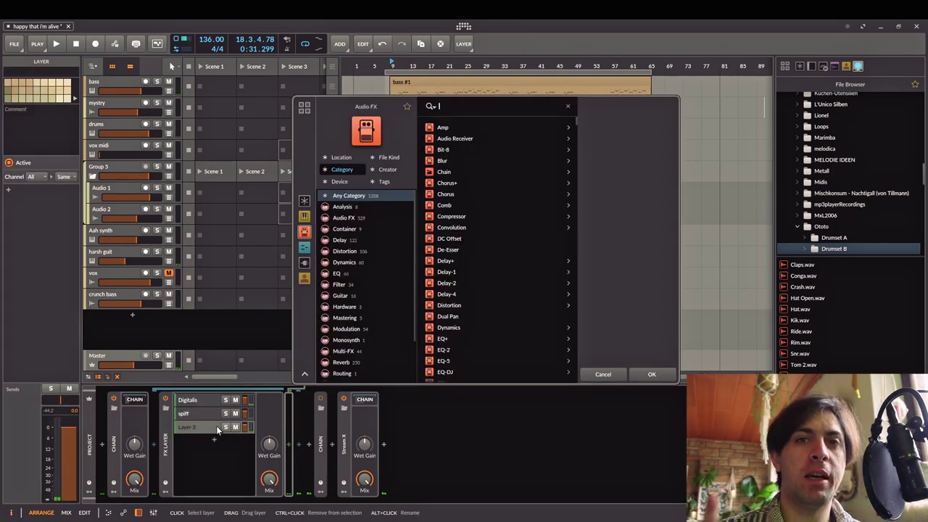
text(fuzz)
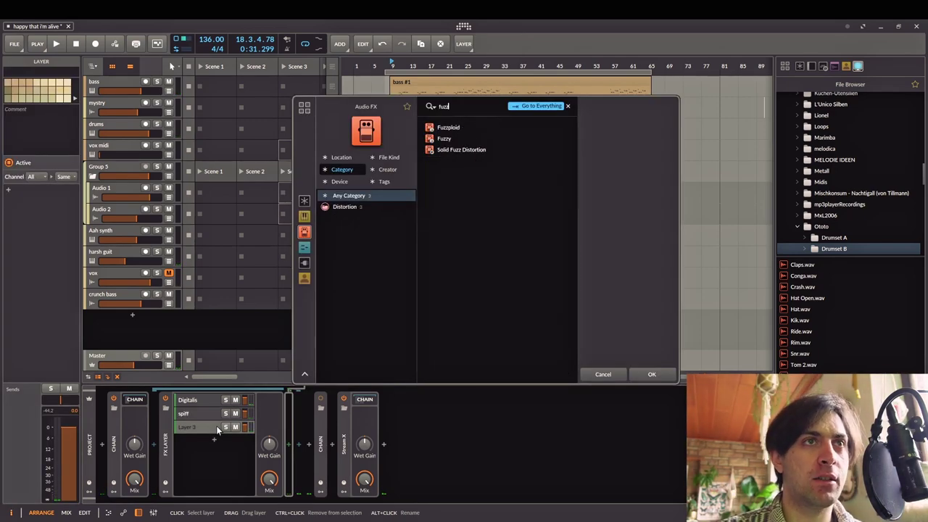
key(Return)
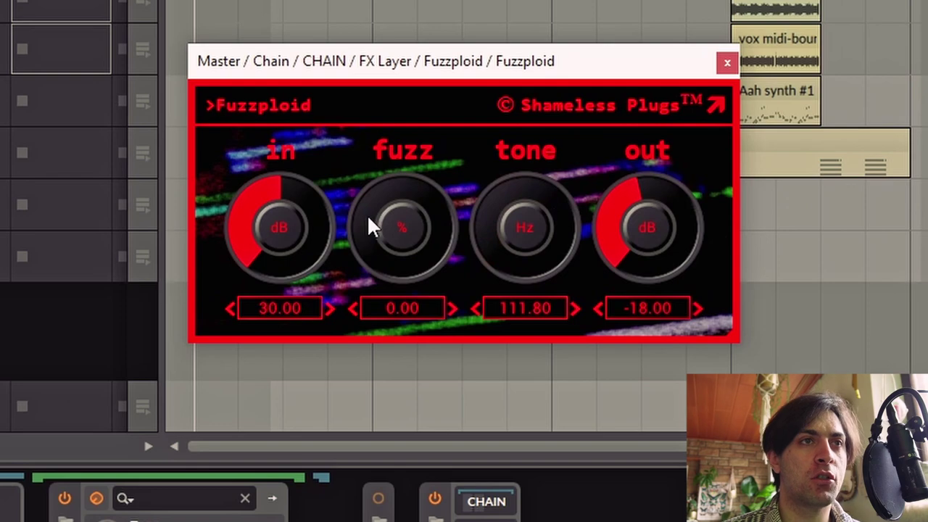
Step: Set Fuzzploid's input drive to 28.59 with fuzz at 0.00, and close and collapse the plug-in
drag(292, 227, 291, 233)
mouse_move(403, 228)
mouse_down()
mouse_move(403, 104)
mouse_move(403, 230)
mouse_up()
drag(286, 242, 286, 212)
click(728, 62)
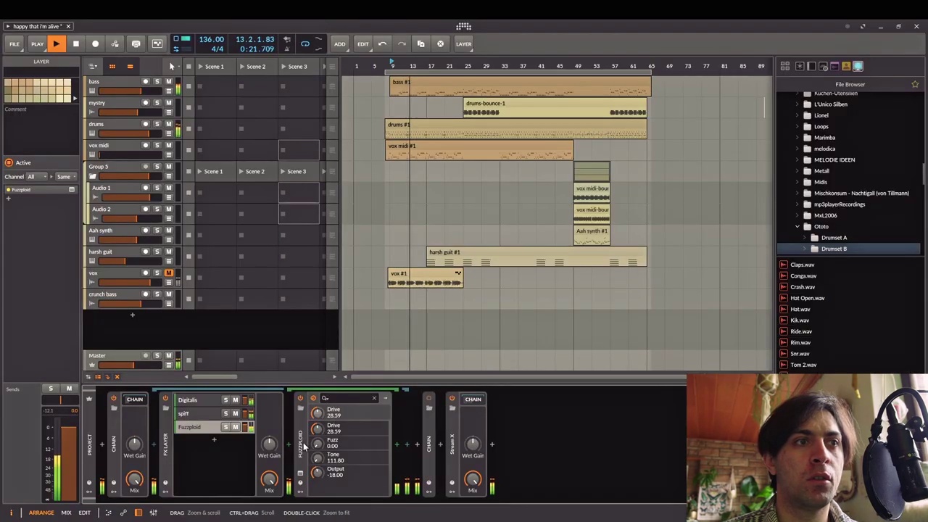
double_click(304, 449)
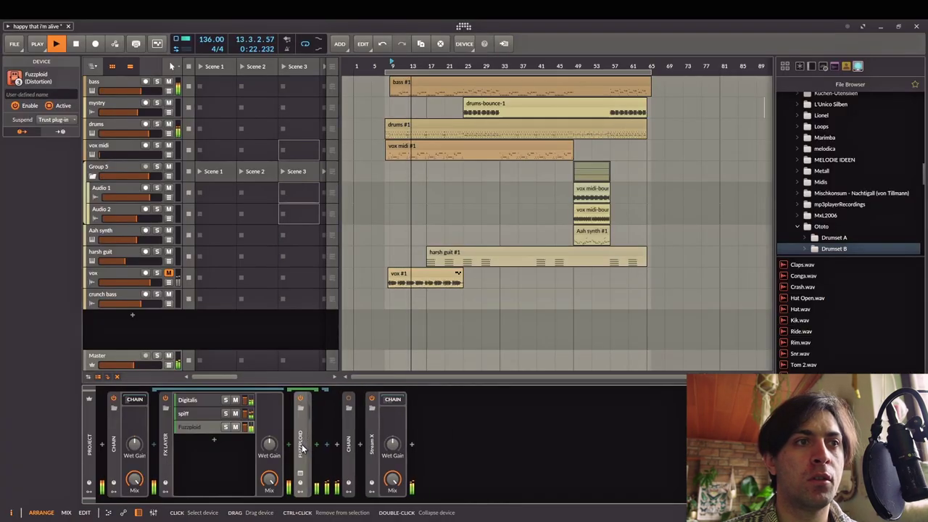
Step: Stop playback and insert the Pro-Q 2 equalizer before Fuzzploid
key(space)
double_click(294, 435)
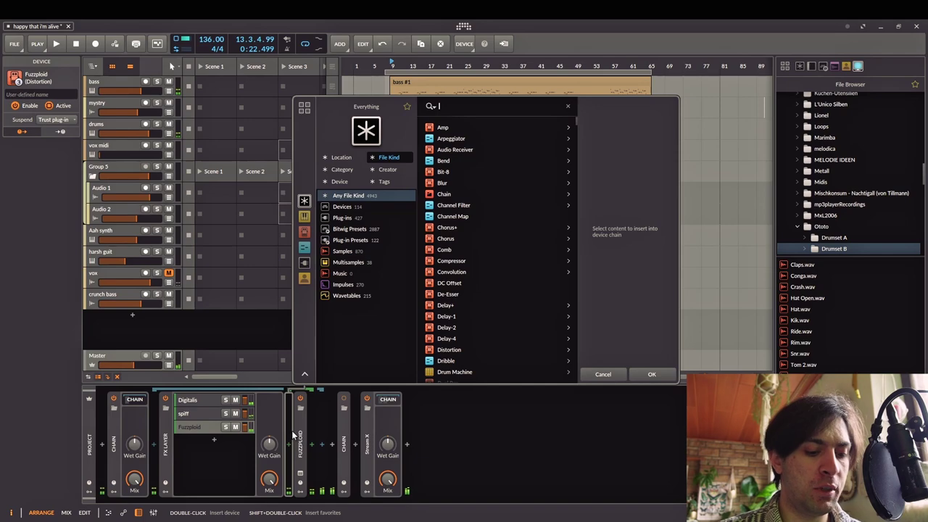
text(pro q 2)
key(Return)
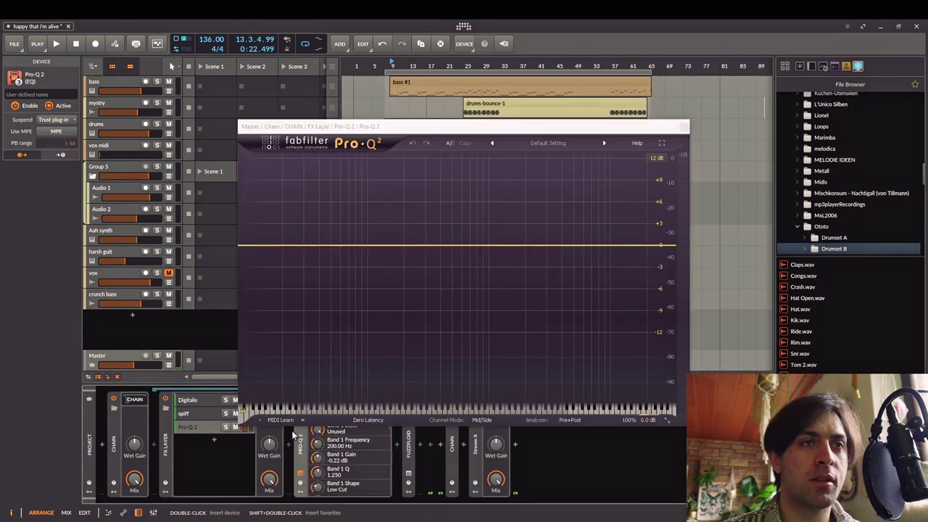
Step: Add a High Cut band in Pro-Q 2 at 92.63 Hz with a 36 dB/oct slope and Q 0.960, and close its window
double_click(359, 246)
click(273, 370)
click(291, 425)
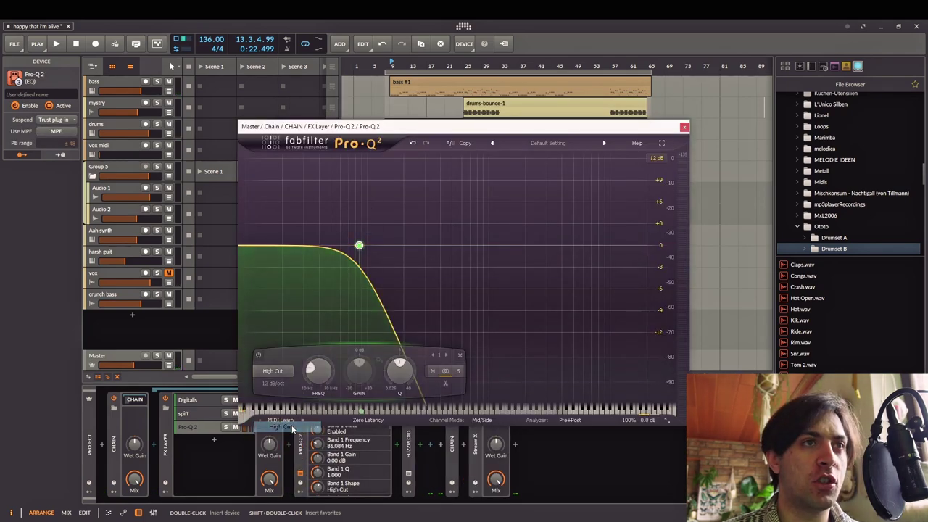
key(space)
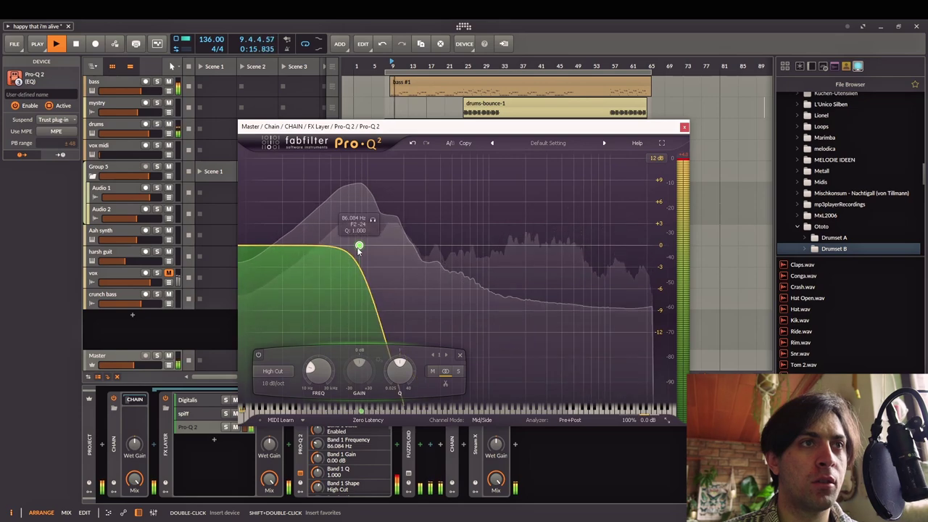
scroll(358, 251, up, 3)
drag(359, 250, 364, 253)
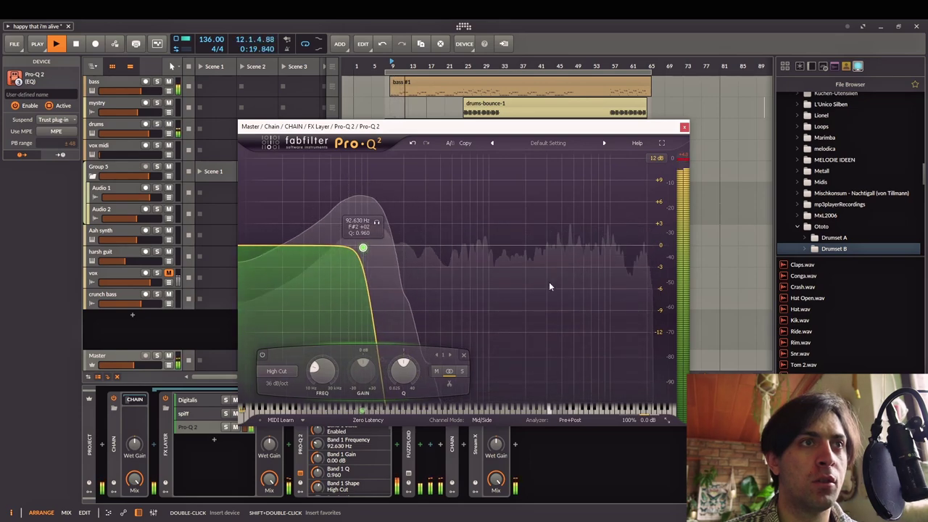
click(682, 129)
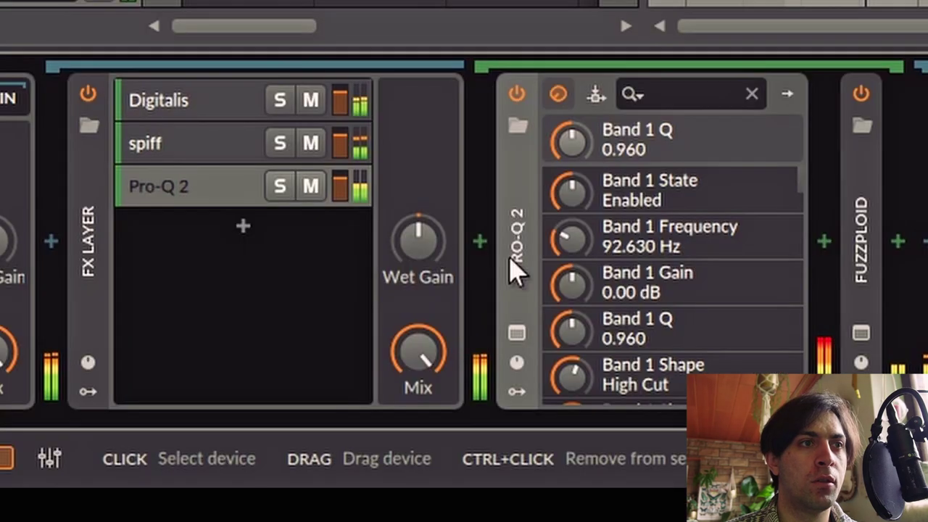
Step: Collapse Pro-Q 2 and adjust the volumes of the Pro-Q 2 and spiff layers
double_click(299, 452)
drag(245, 427, 245, 427)
drag(340, 144, 339, 156)
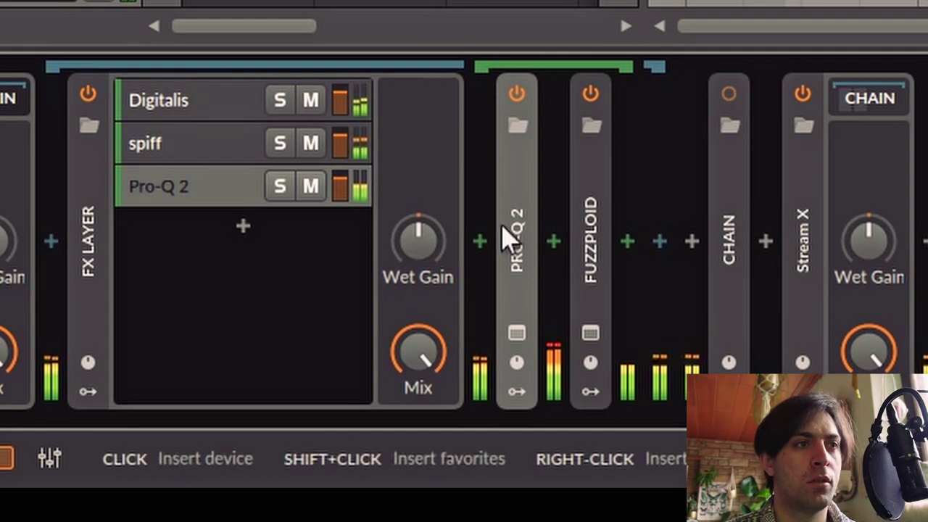
Step: Add a fourth layer to the FX Layer and insert a Freq Shifter on it
click(244, 228)
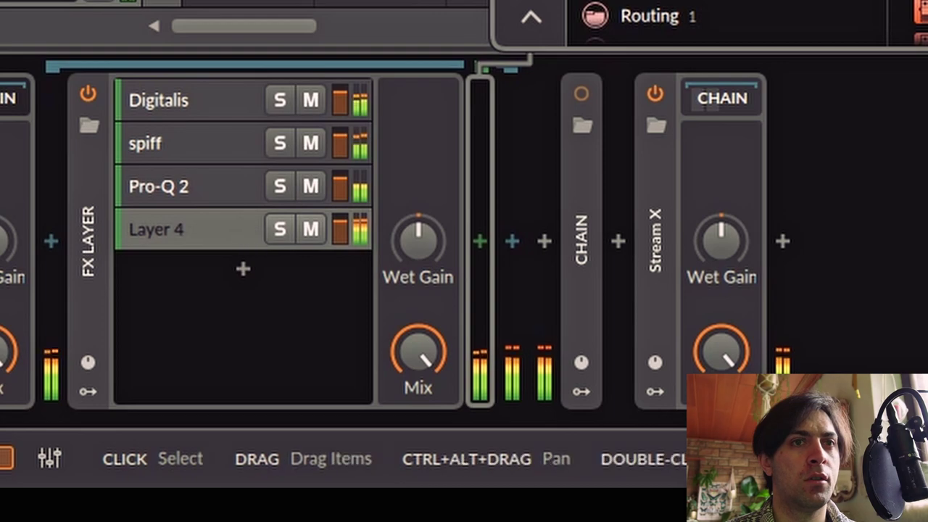
text(freq)
key(Return)
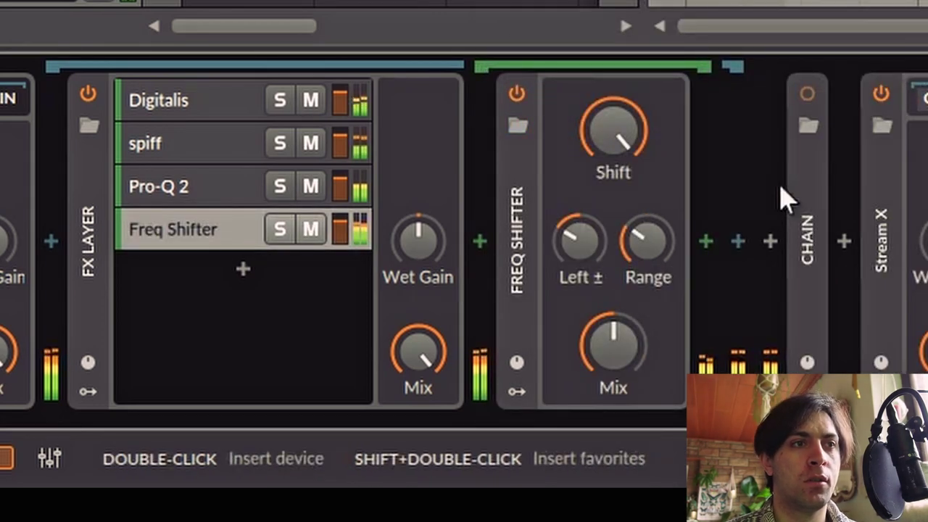
Step: Raise Freq Shifter's Mix to maximum, reset Left ±, set Range to 301 Hz, and collapse the device
drag(614, 347, 614, 290)
drag(635, 244, 635, 173)
double_click(563, 247)
drag(647, 240, 647, 261)
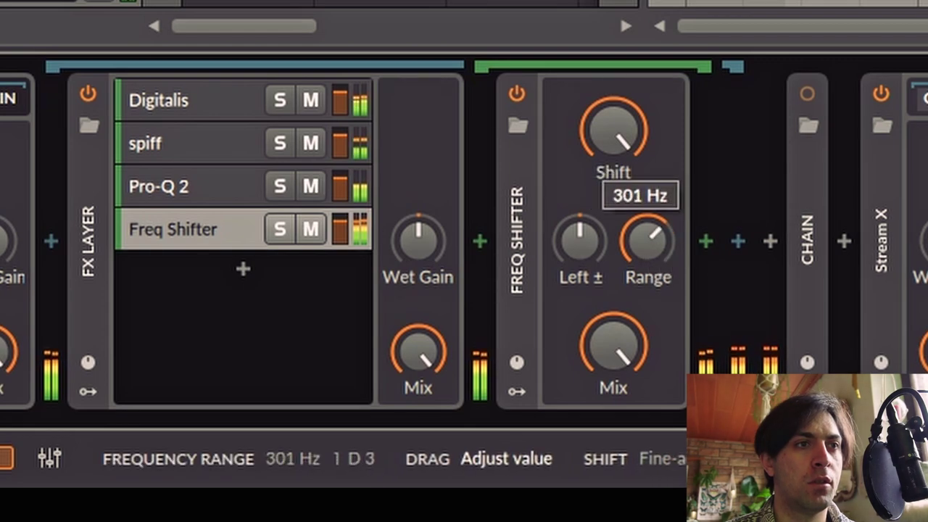
double_click(518, 280)
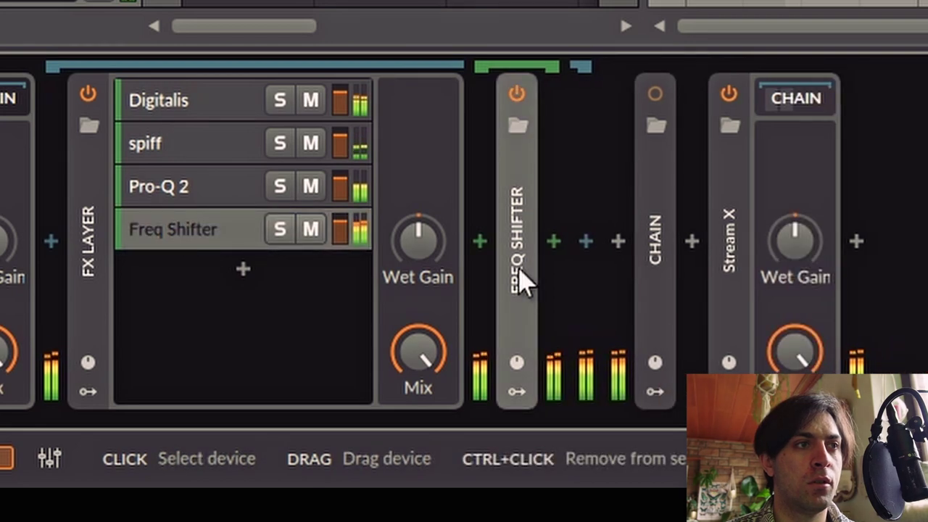
Step: Solo the Freq Shifter layer and copy Supermodal from the Digitalis layer to the slot after Freq Shifter
click(283, 229)
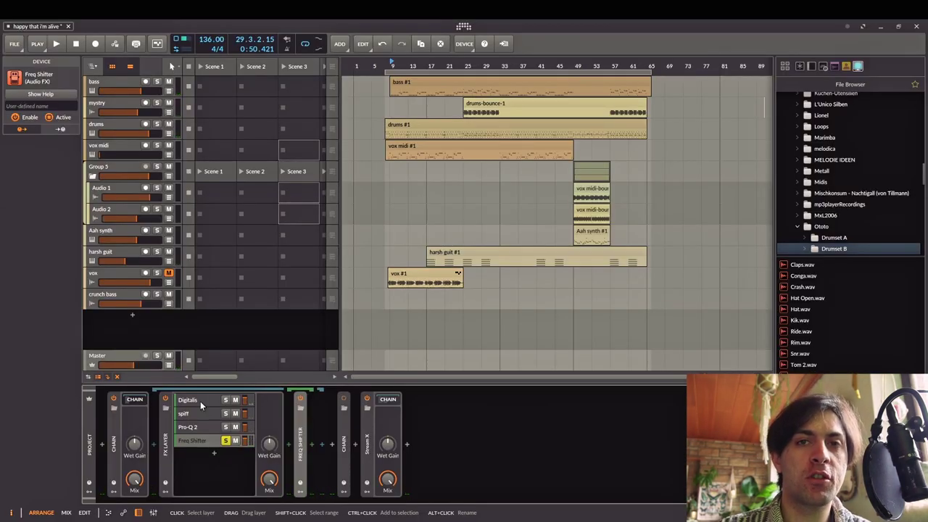
click(200, 401)
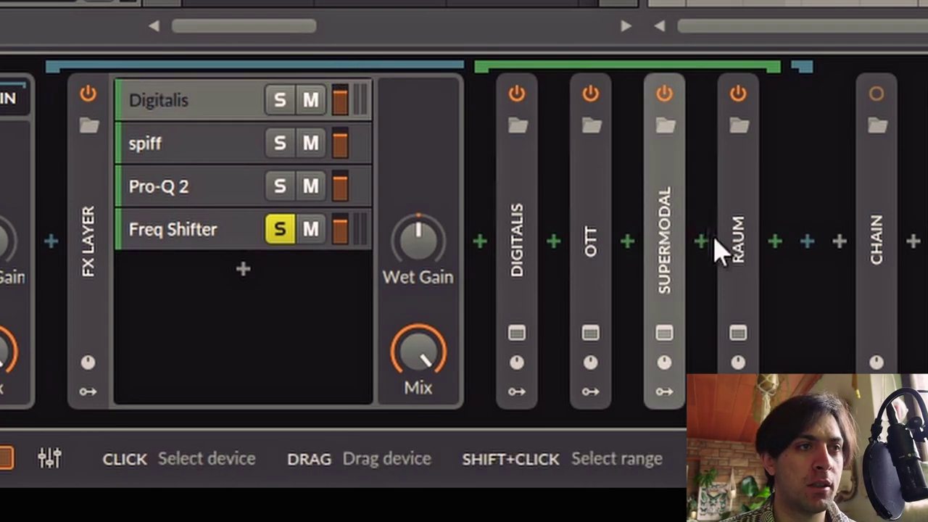
click(234, 231)
click(512, 234)
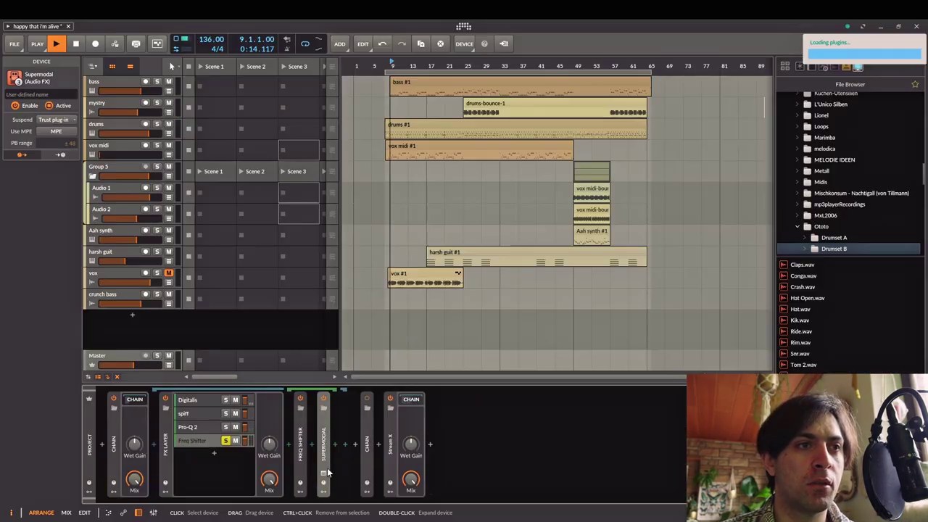
Step: Open Supermodal on the Freq Shifter layer and set its Model to 7.00 (Chord Low)
click(324, 472)
drag(490, 237, 578, 304)
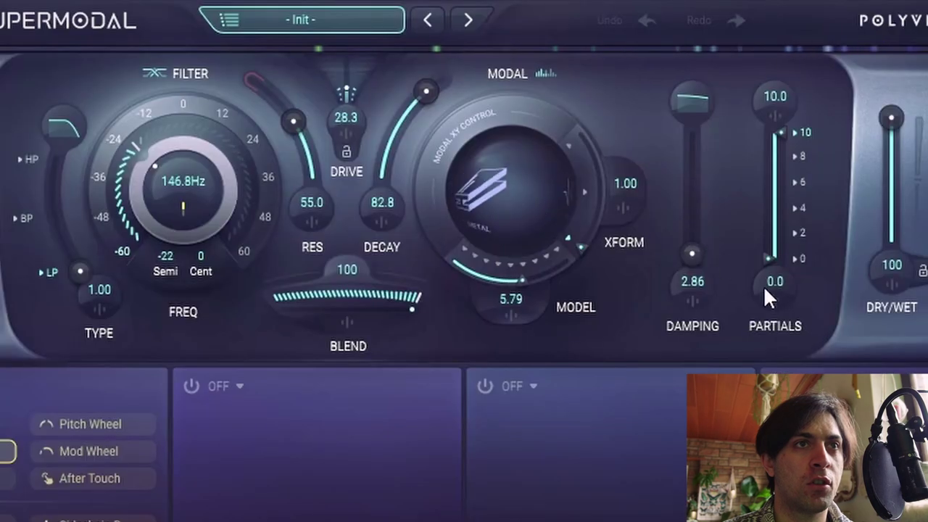
drag(745, 370, 803, 372)
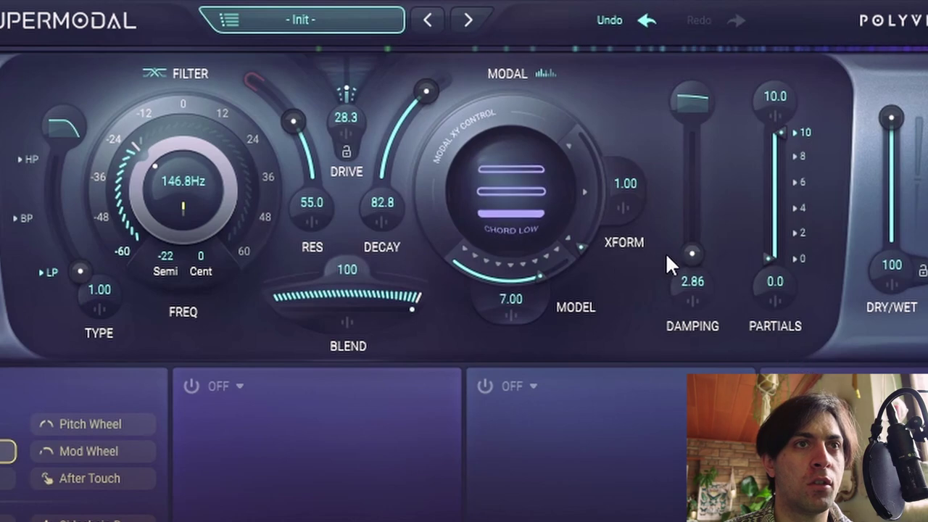
drag(693, 123, 687, 140)
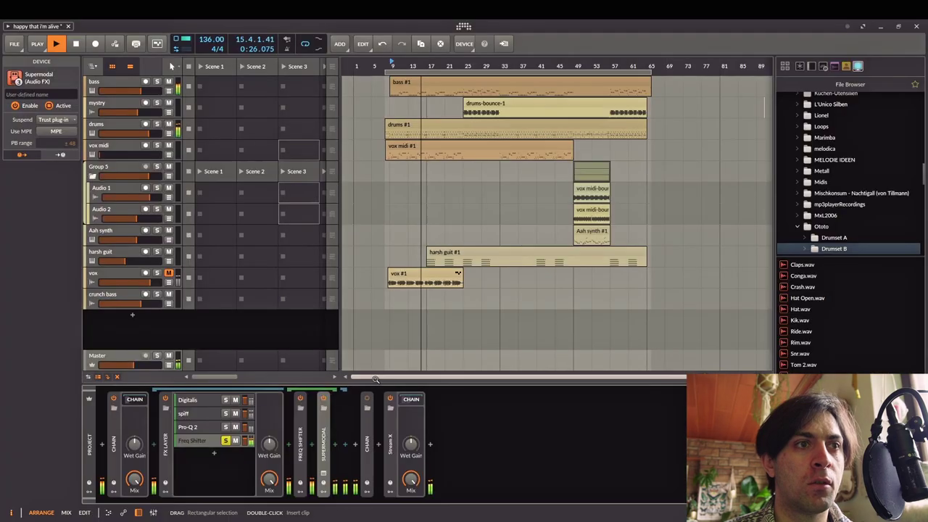
Step: Insert OTT after Supermodal on the Freq Shifter layer
click(338, 445)
text(ott)
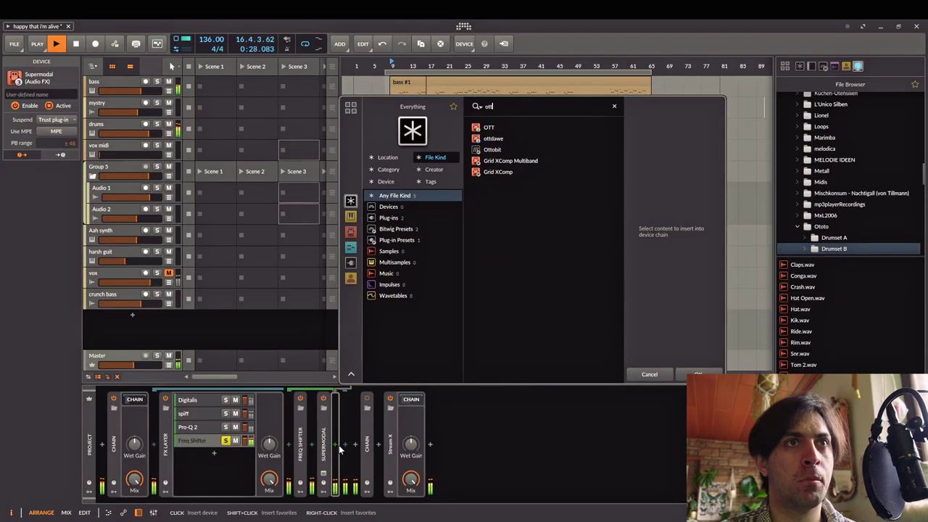
key(Return)
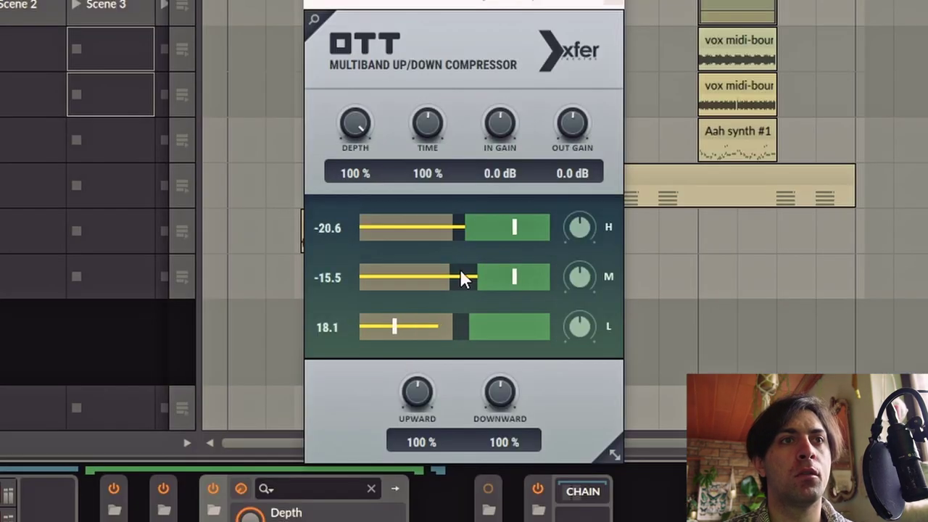
Step: Set OTT's Upward to 118%, Downward to 86%, Time to 451% and Out Gain to -1.5 dB, and collapse the device
drag(461, 272, 512, 278)
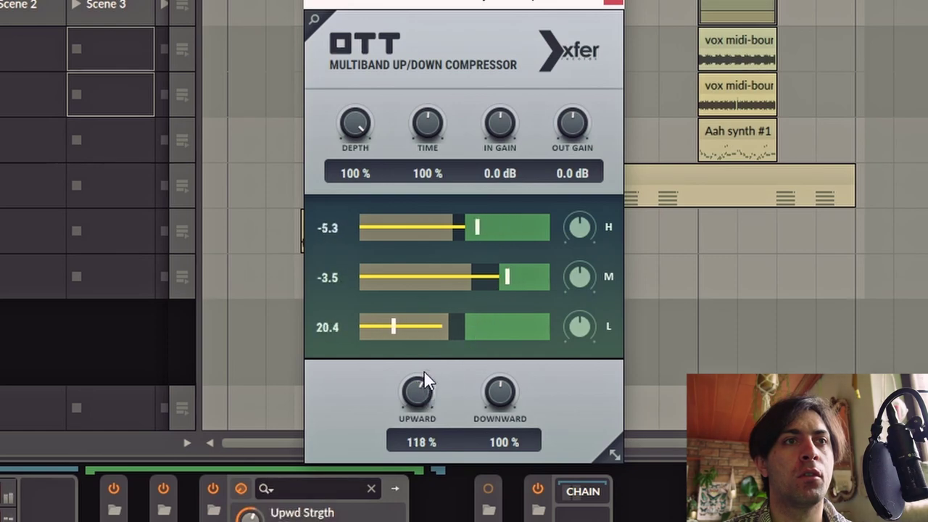
drag(500, 389, 506, 392)
drag(431, 117, 433, 85)
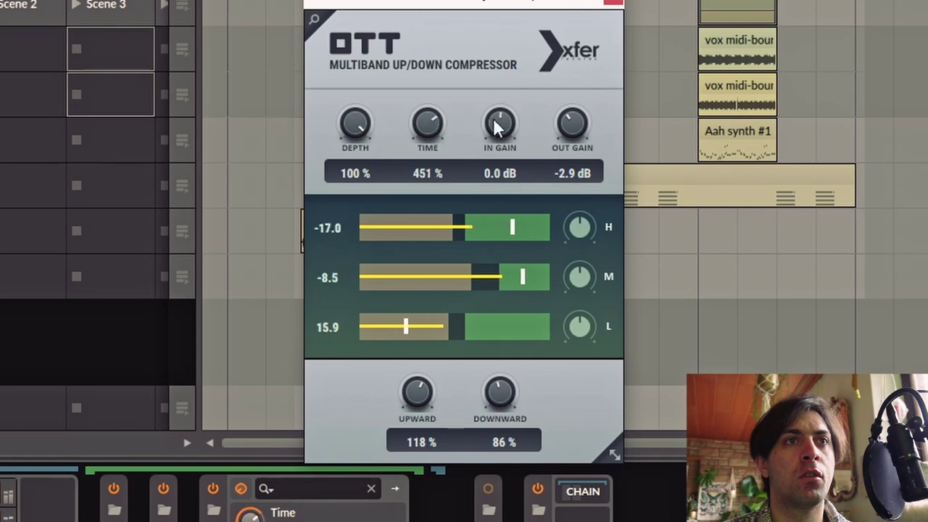
drag(572, 102, 575, 118)
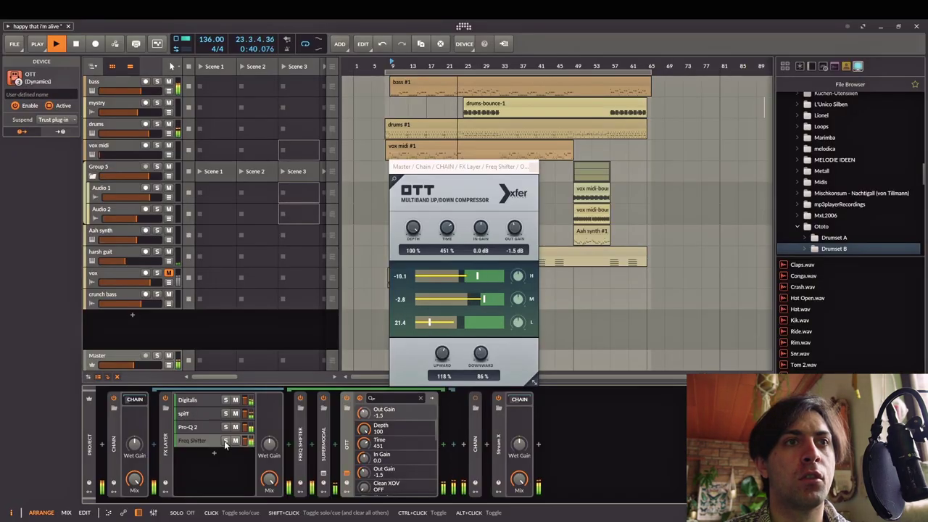
click(534, 167)
double_click(346, 430)
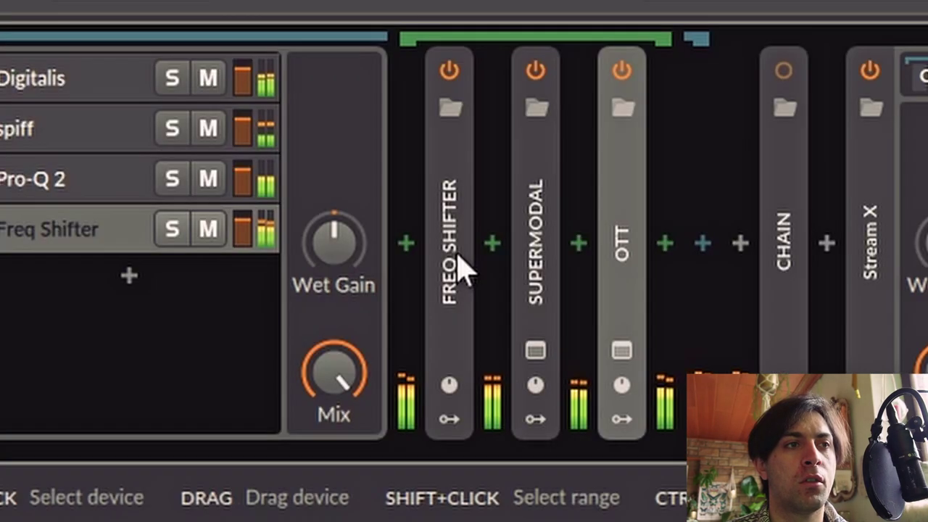
Step: Expand Freq Shifter, set its Range to 521 Hz, and collapse it again
double_click(303, 451)
drag(341, 445, 341, 433)
mouse_move(602, 243)
mouse_down()
mouse_move(602, 232)
mouse_move(602, 274)
mouse_move(602, 257)
mouse_up()
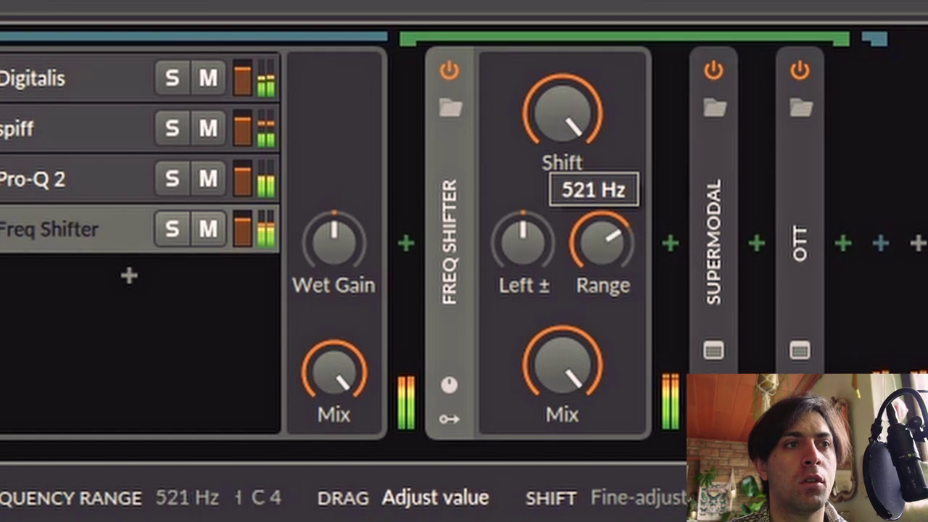
click(455, 286)
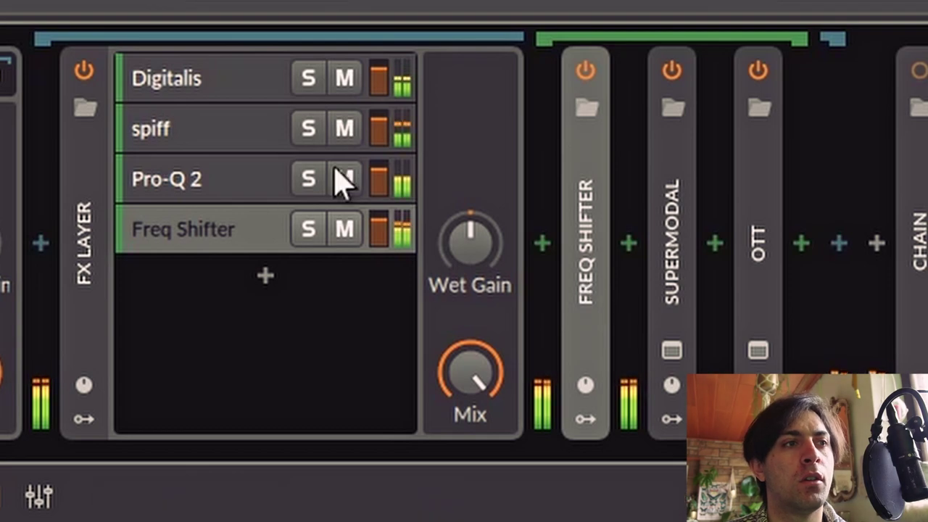
Step: Raise the Pro-Q 2 layer's volume slightly and collapse the FX Layer
click(398, 182)
drag(378, 182, 378, 174)
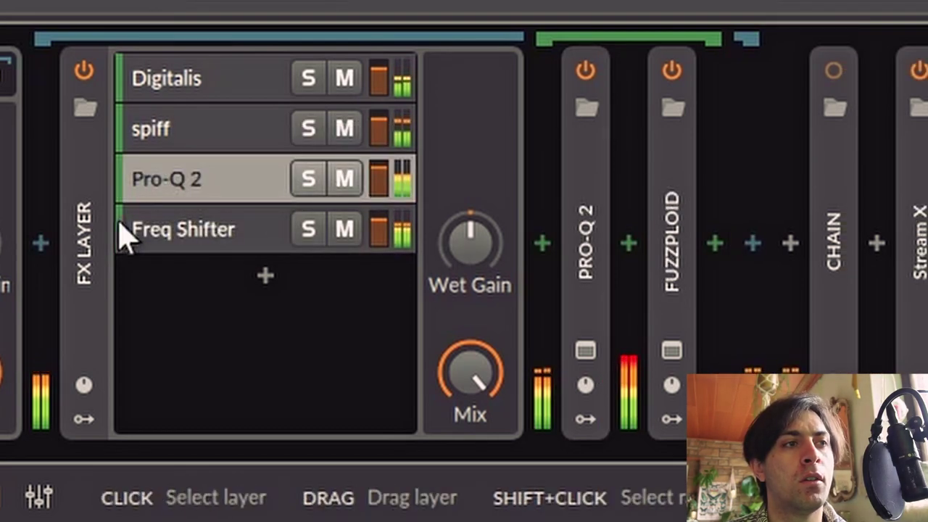
click(86, 231)
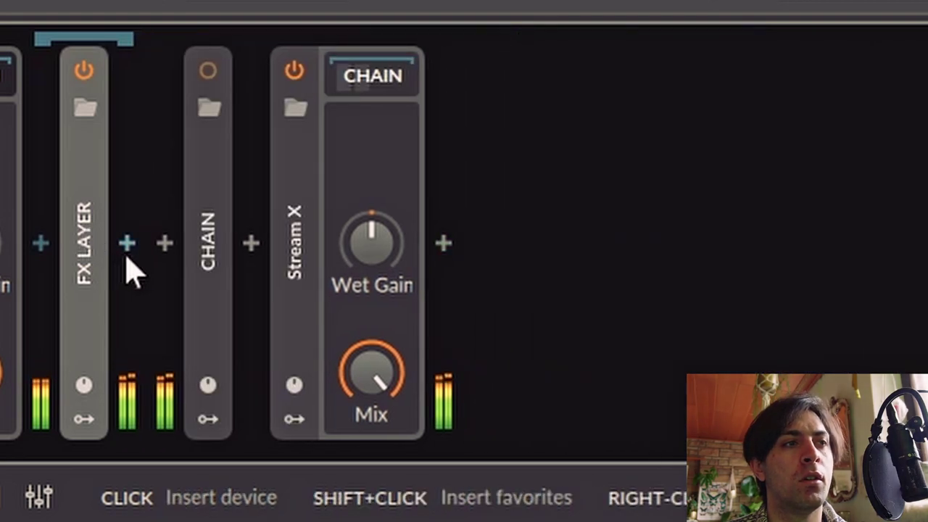
Step: Insert FabFilter Saturn after the FX Layer inside the chain
click(127, 243)
text(saturn)
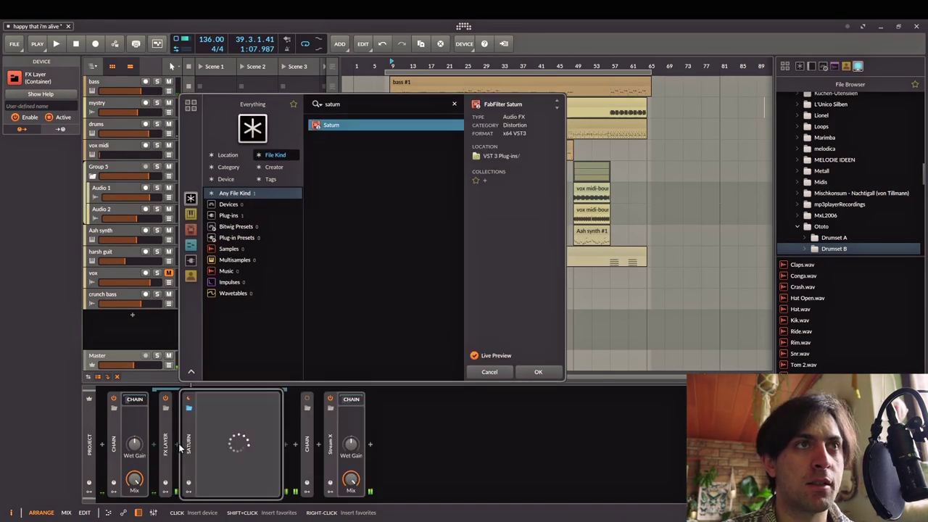
key(Return)
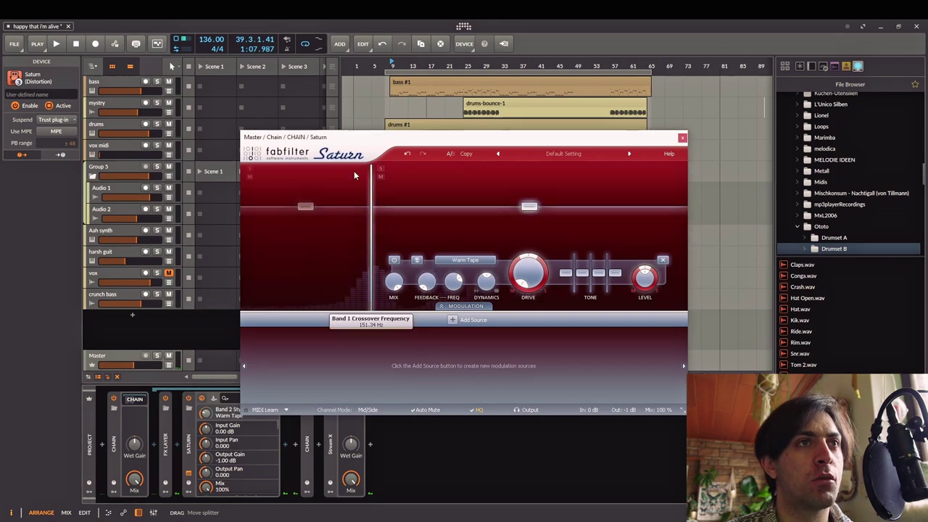
Step: Lower Saturn's first crossover, raise the low band's drive while it is soloed, and unsolo the band
drag(371, 203, 356, 207)
click(296, 226)
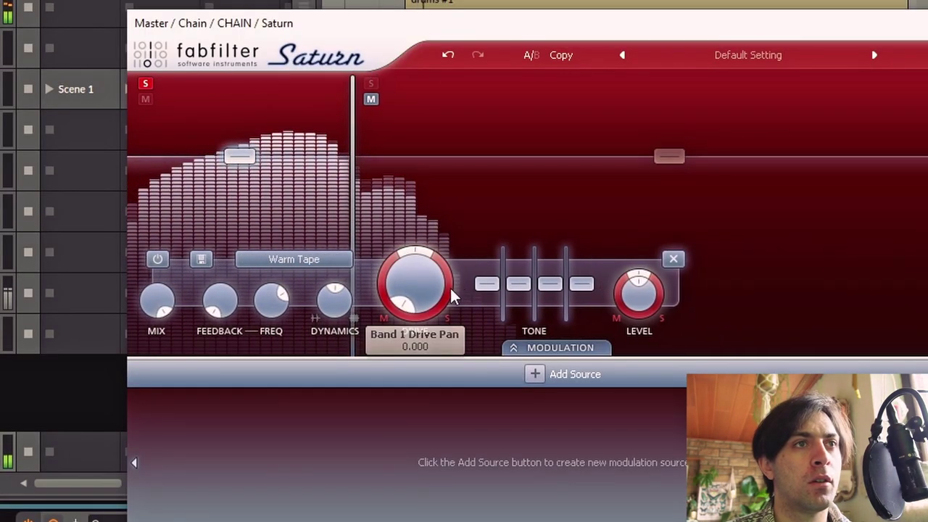
drag(453, 296, 414, 281)
click(145, 83)
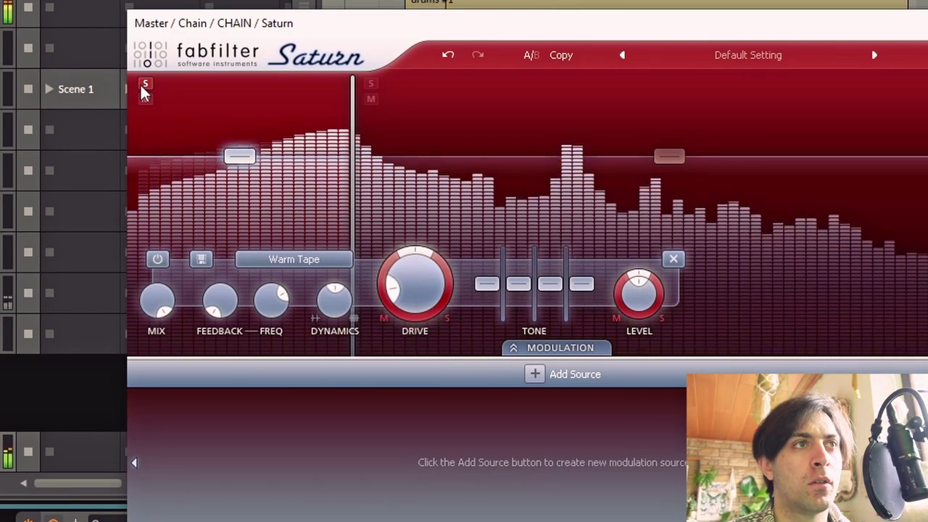
Step: Split off a second Saturn band, solo it, raise its drive, and change its style to Warm Tube
click(464, 87)
click(371, 83)
drag(472, 150, 518, 145)
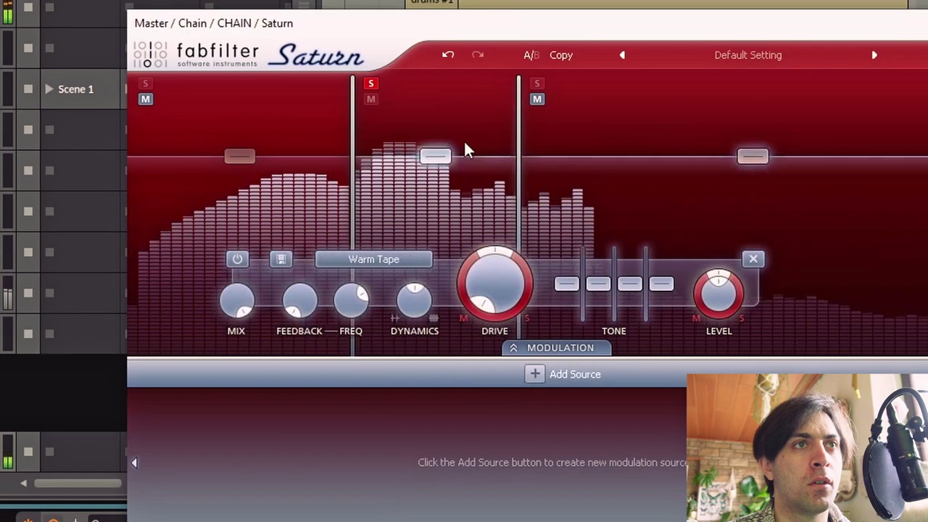
drag(442, 282, 438, 236)
scroll(338, 259, up, 3)
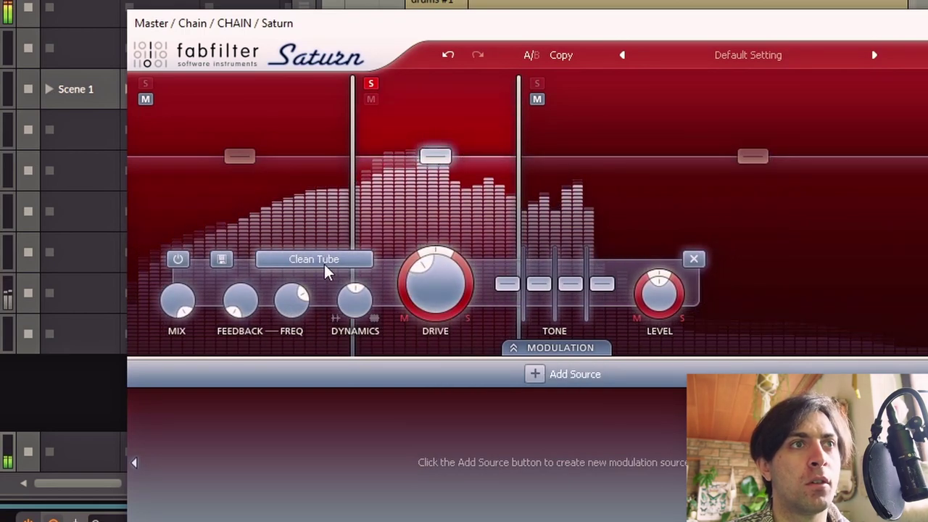
scroll(326, 268, down, 1)
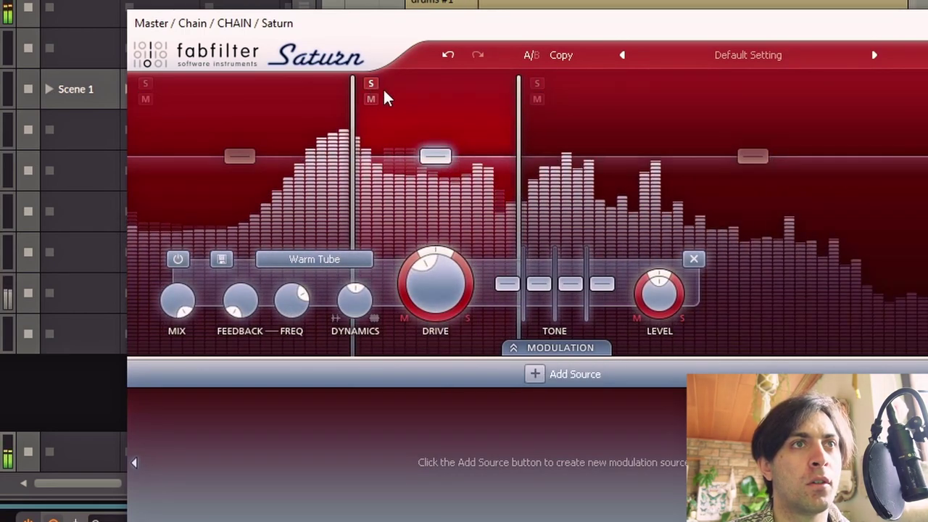
Step: Split off a third Saturn band, solo it, set its drive to 63.6%, and unsolo it
click(721, 85)
click(538, 83)
click(421, 154)
drag(431, 292, 429, 234)
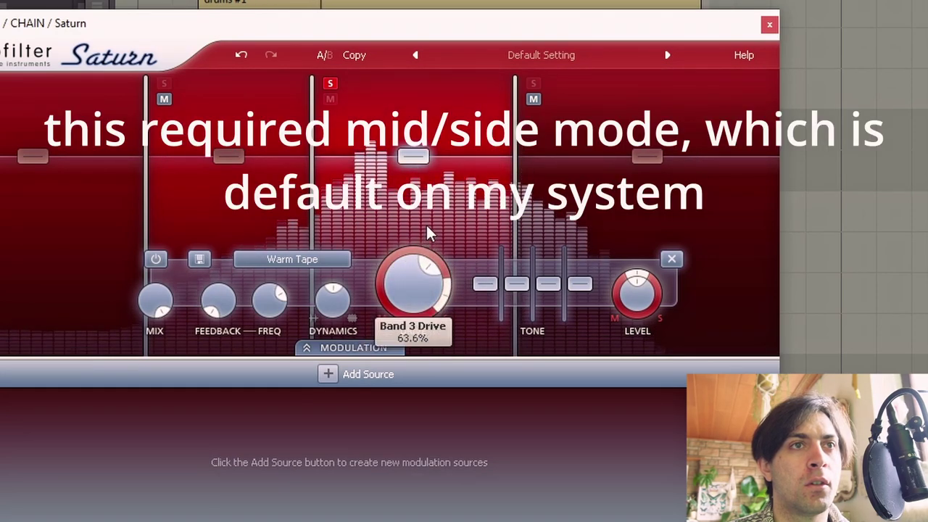
click(330, 84)
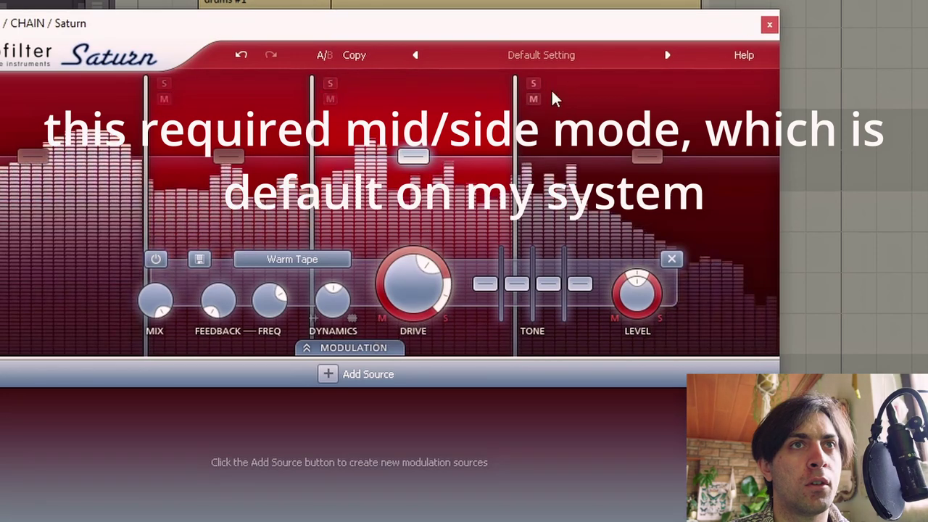
Step: Solo Saturn's fourth band, raise its drive above 80% with a drive pan of 0.440 in Warm Tape style, and unsolo it
click(533, 84)
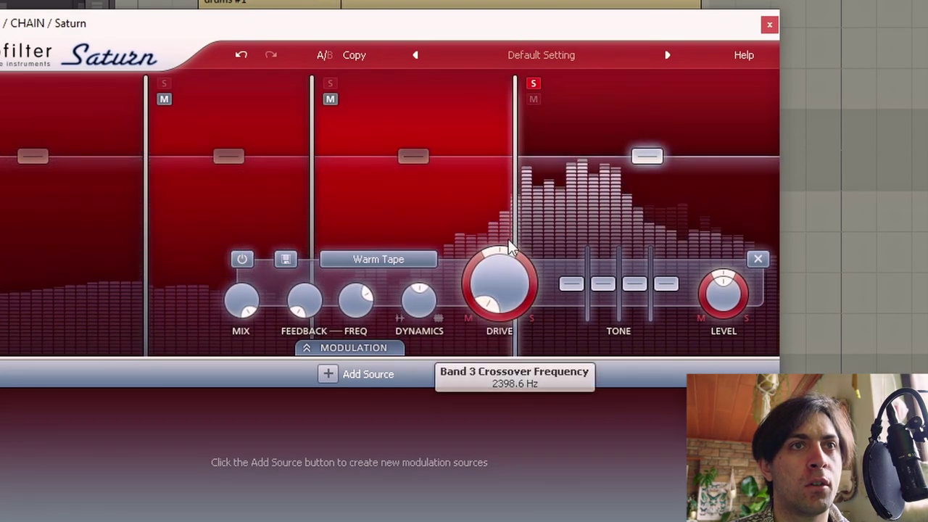
drag(508, 249, 602, 263)
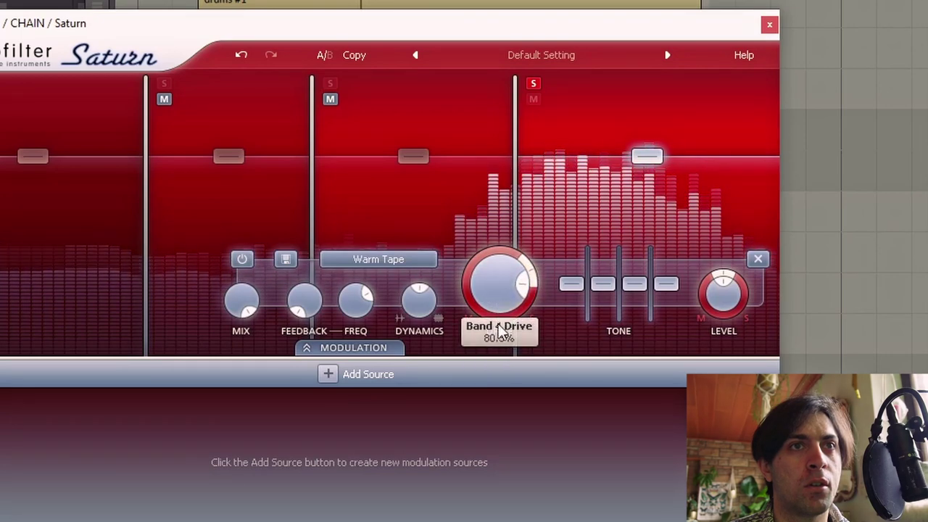
drag(501, 292, 500, 294)
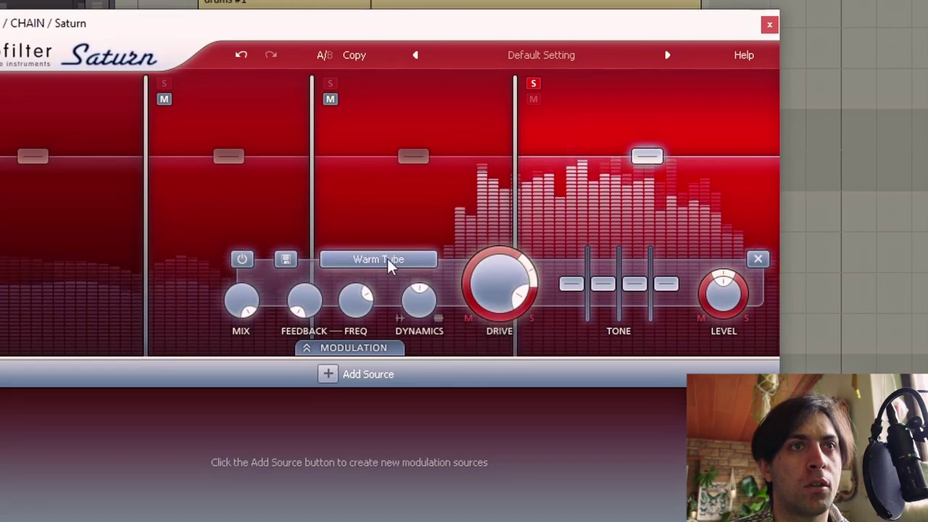
scroll(387, 263, up, 1)
scroll(387, 262, down, 4)
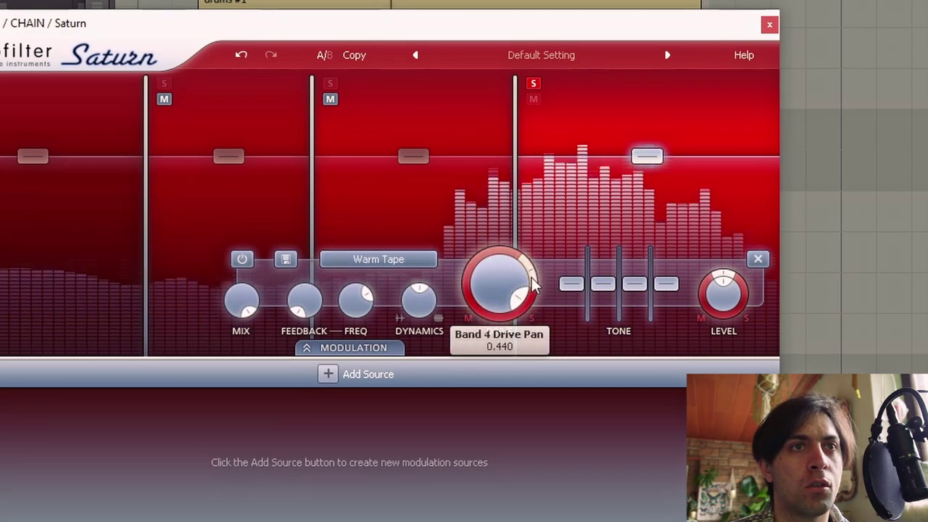
scroll(531, 286, up, 2)
click(534, 83)
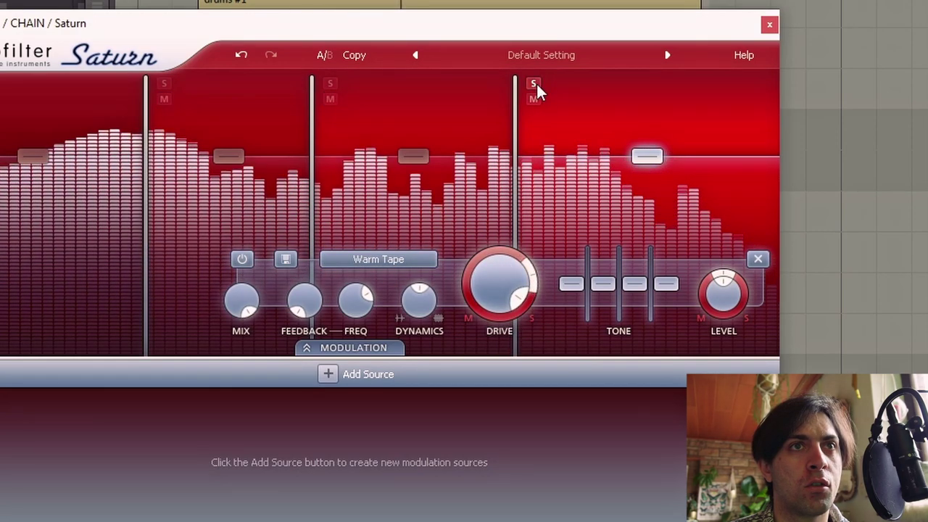
Step: Set the level of Saturn's fourth band to +0.79 dB, close the plugin window, and collapse the device
drag(646, 160, 641, 198)
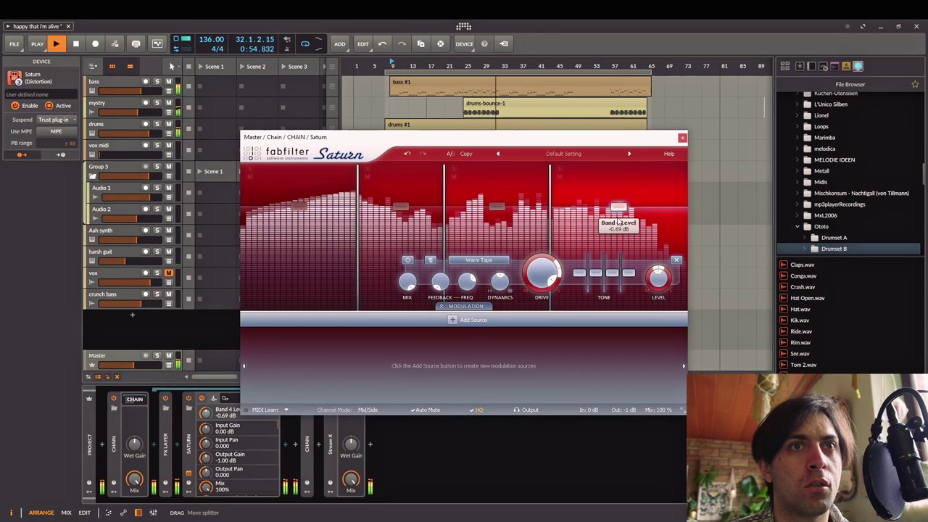
scroll(617, 228, up, 1)
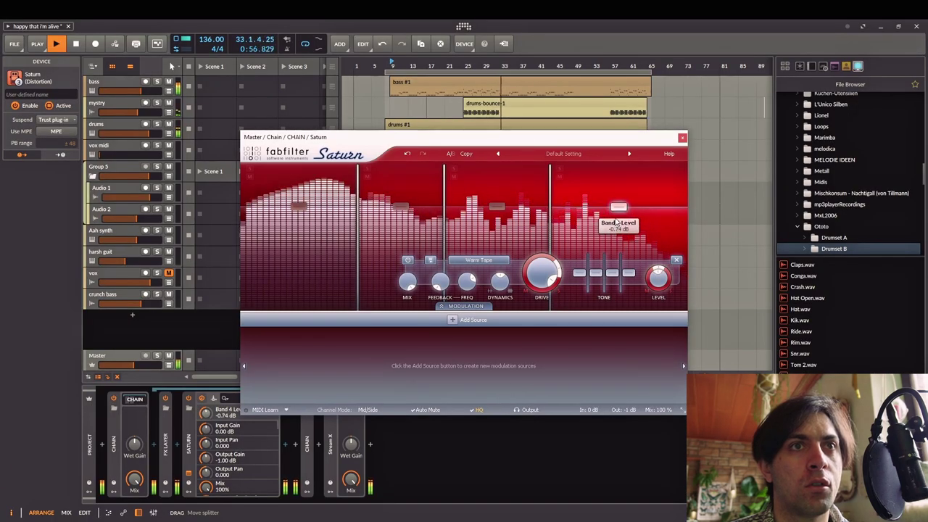
scroll(617, 218, up, 1)
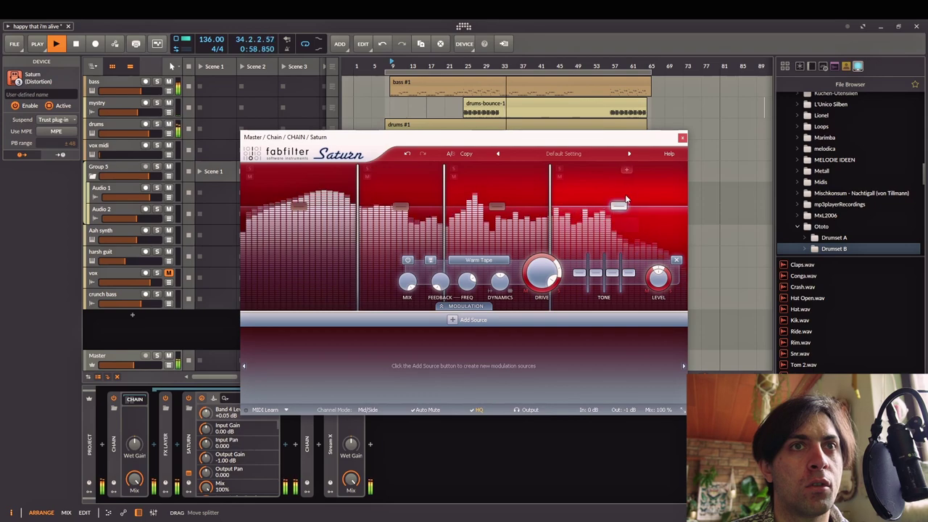
scroll(618, 207, up, 1)
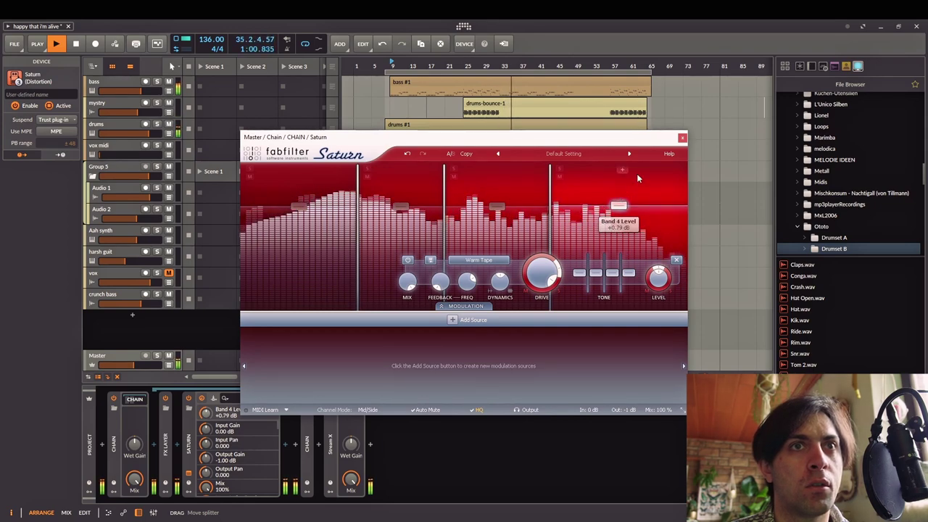
click(683, 138)
double_click(189, 455)
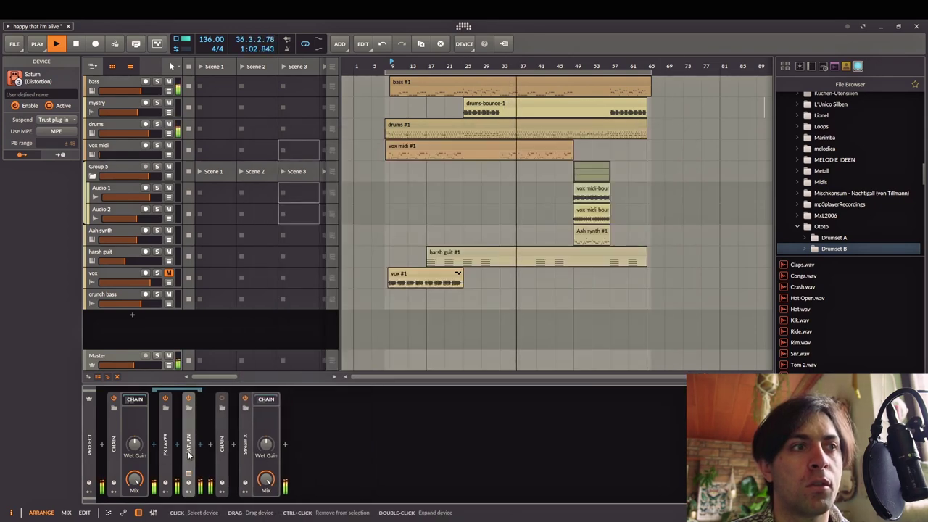
Step: Stop playback and insert soothe2 between the FX Layer and Saturn
key(space)
click(176, 445)
text(soothe)
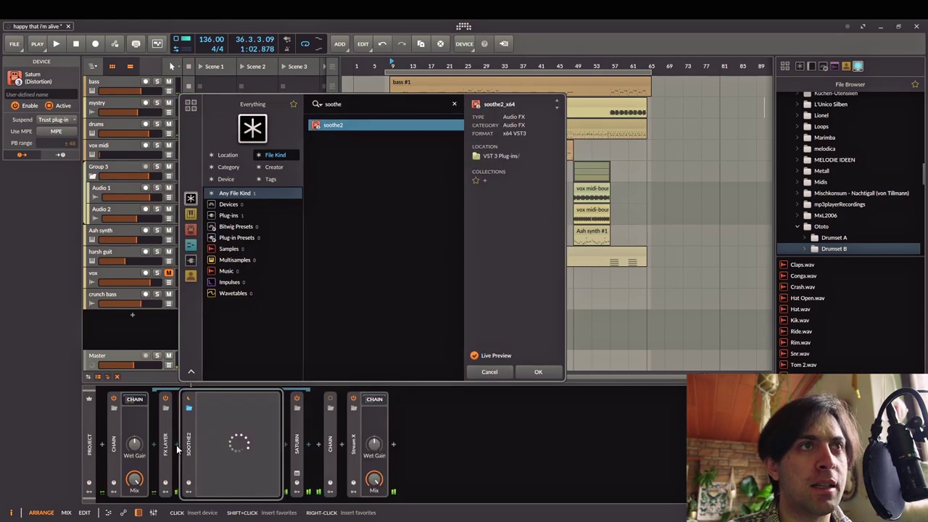
key(Return)
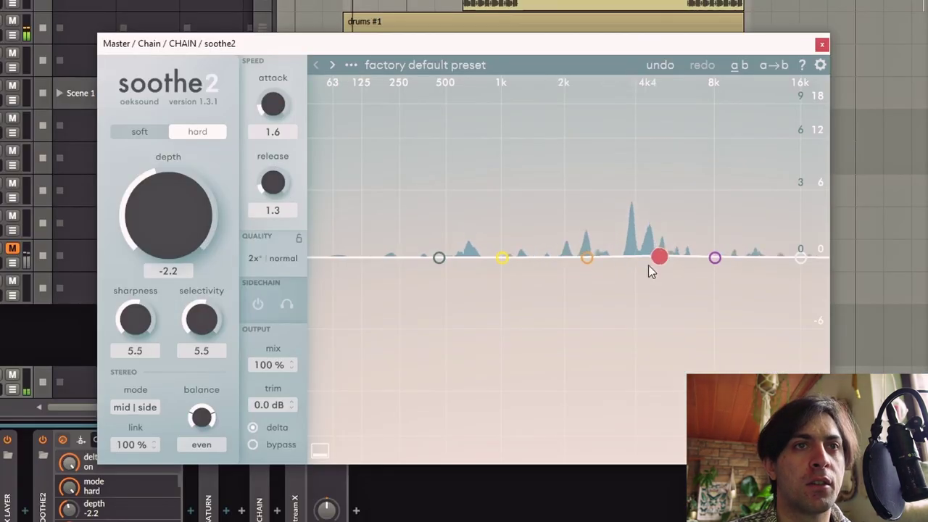
Step: Shape soothe2's detection with a raised high-frequency band and a low cut at 3k8 Hz, and set the depth to 0.4
drag(592, 279, 642, 240)
drag(186, 254, 187, 238)
drag(439, 257, 636, 258)
click(669, 429)
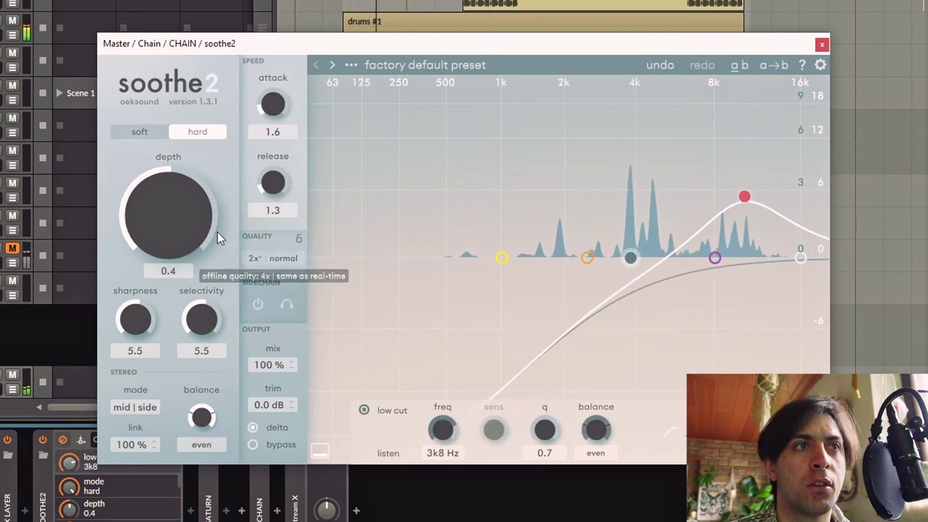
Step: Raise soothe2's depth to 1.7, sharpness to 6.4 and selectivity to 5.7
drag(201, 170, 201, 162)
drag(135, 319, 135, 311)
mouse_move(203, 325)
mouse_down()
mouse_move(218, 326)
mouse_move(216, 318)
mouse_up()
drag(143, 317, 144, 322)
drag(204, 322, 203, 327)
Step: Lower soothe2's high cut to between 8k and 16k, set band 3 to 9k Hz at 11 dB, and move the low cut to 3k9 Hz
click(798, 258)
drag(799, 258, 771, 260)
drag(745, 198, 731, 158)
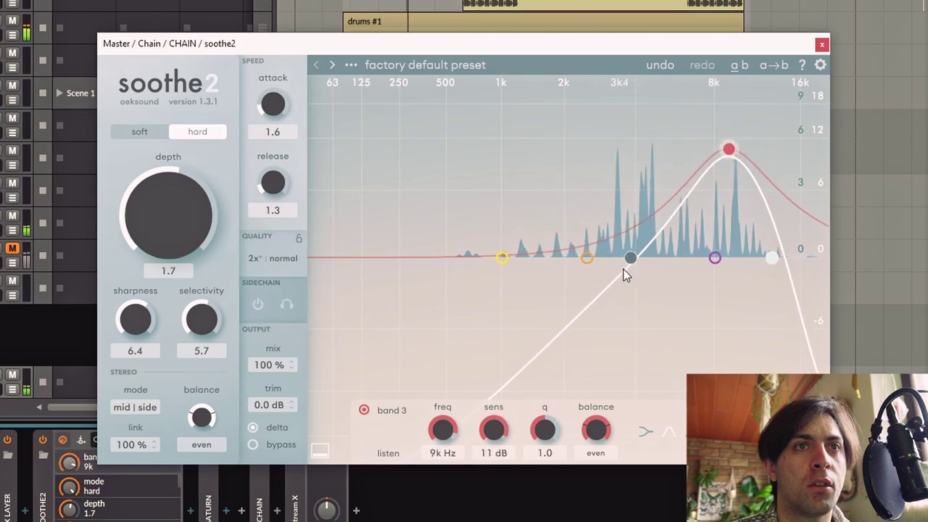
drag(628, 266, 630, 270)
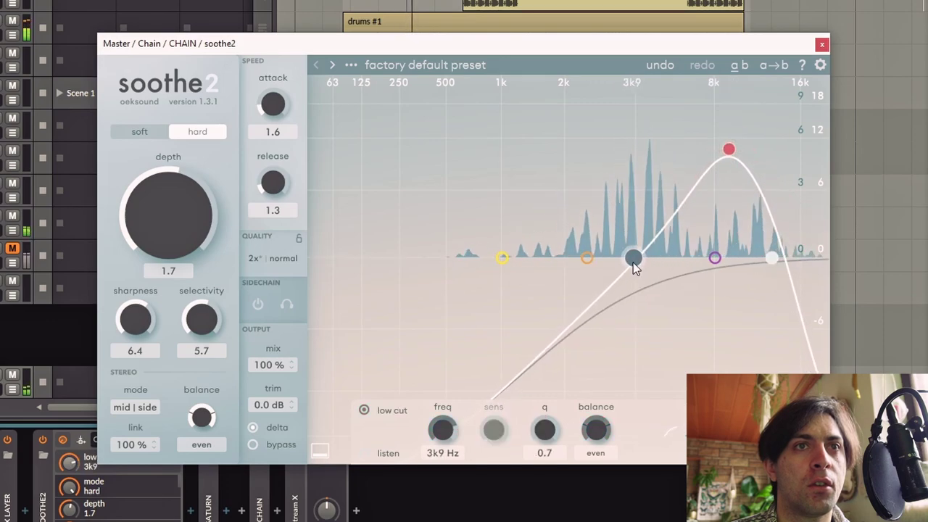
Step: Turn off soothe2's delta monitoring, set its mix to 83%, then close the plugin window and collapse the device
click(253, 428)
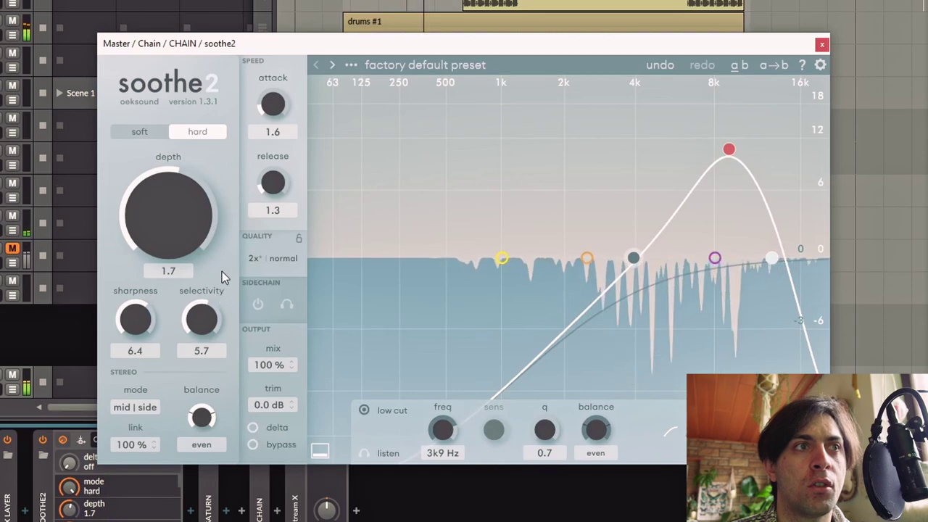
drag(269, 368, 242, 402)
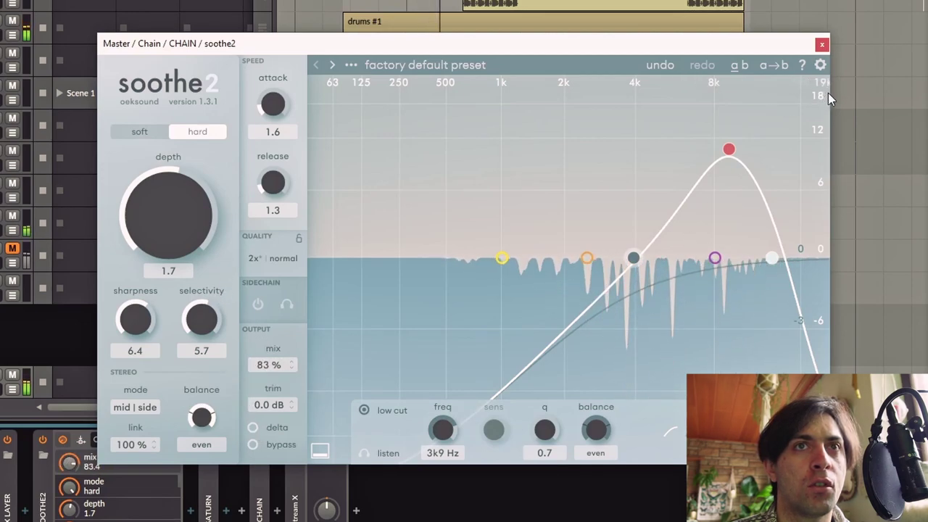
click(822, 44)
double_click(193, 440)
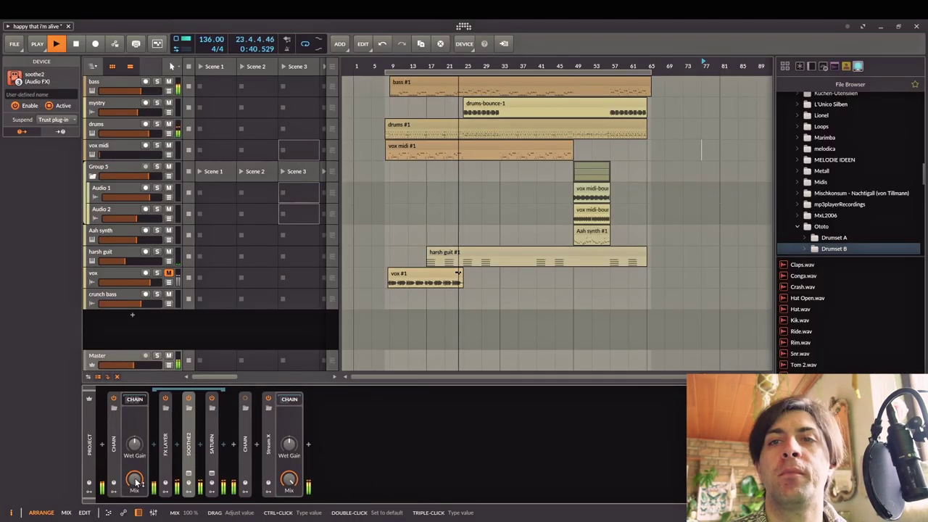
Step: Compare the dry and processed master by sweeping the first Chain's mix down to about 0% and back up to 100%
drag(136, 482, 136, 482)
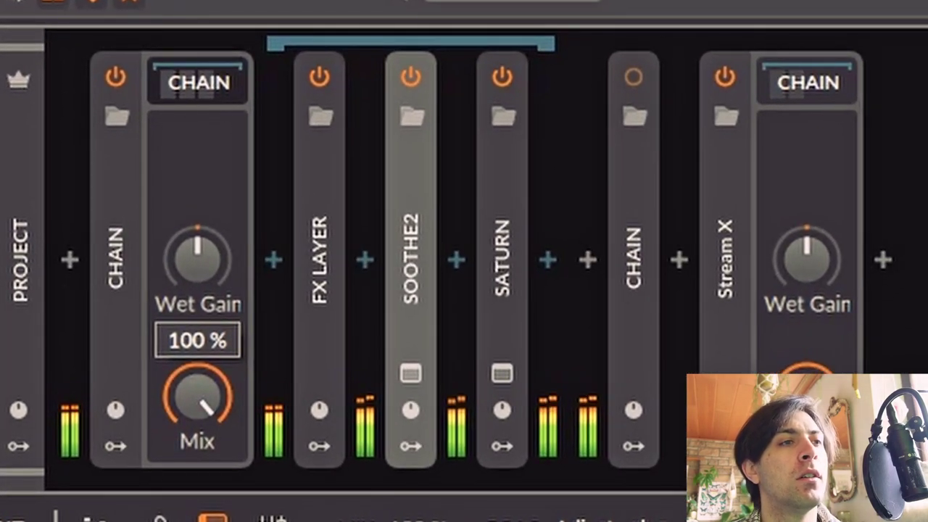
drag(197, 398, 198, 508)
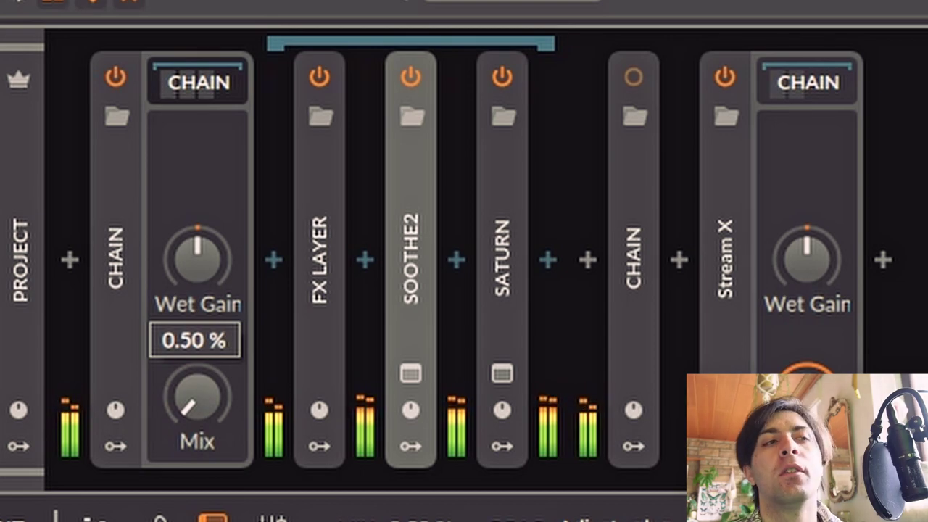
drag(198, 397, 197, 287)
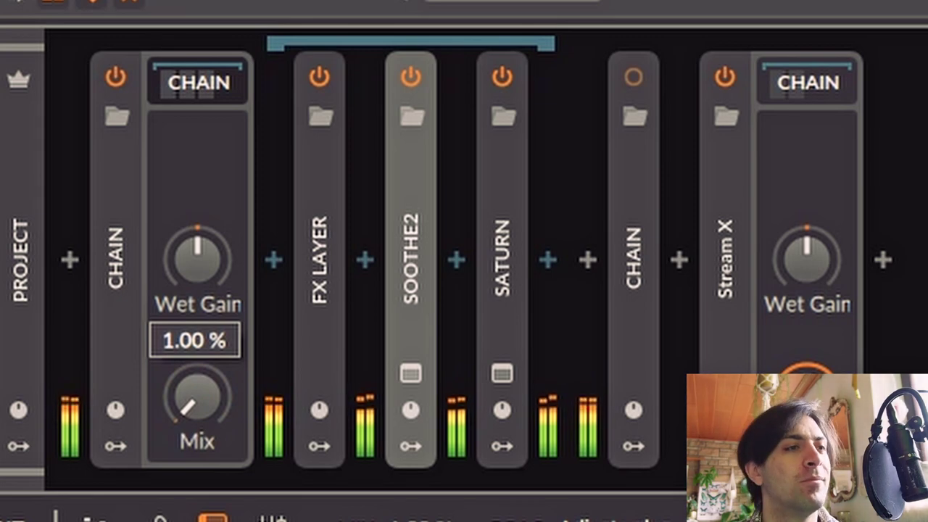
drag(197, 398, 197, 182)
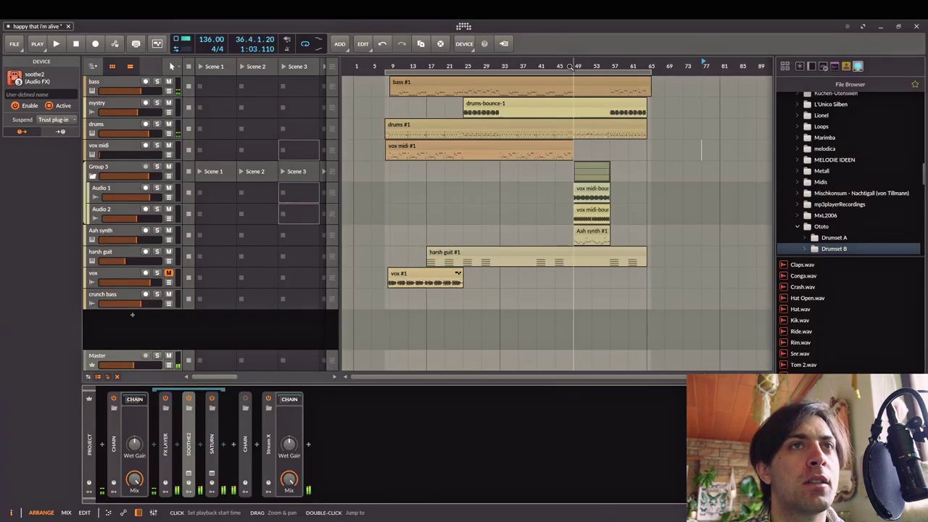
Step: Play the song from bar 47 and compare the Chain's effect there by taking its mix to 0% and back up fully
drag(563, 67, 563, 109)
click(572, 67)
key(space)
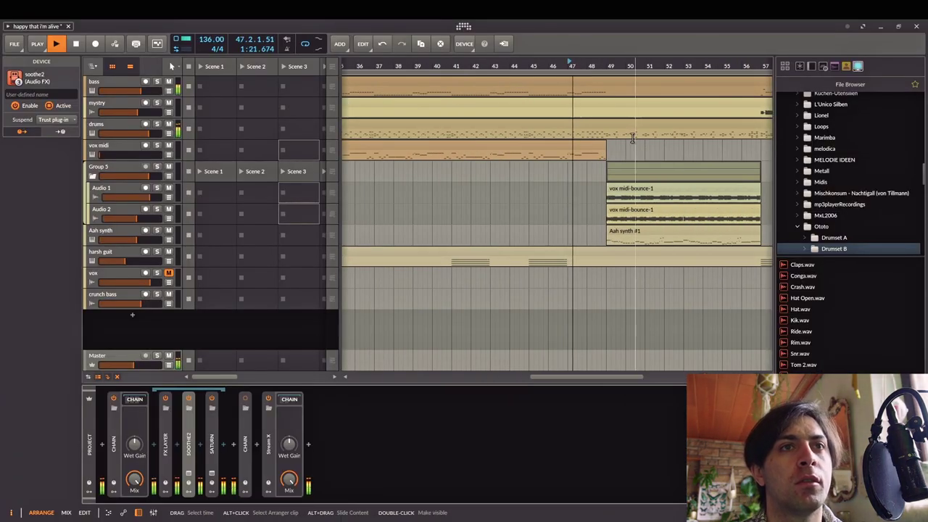
scroll(628, 139, right, 2)
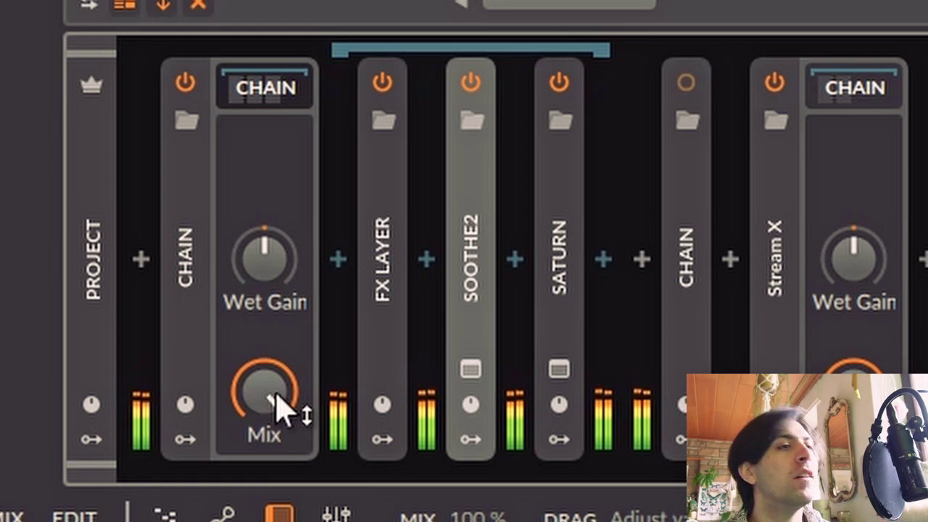
drag(276, 397, 276, 479)
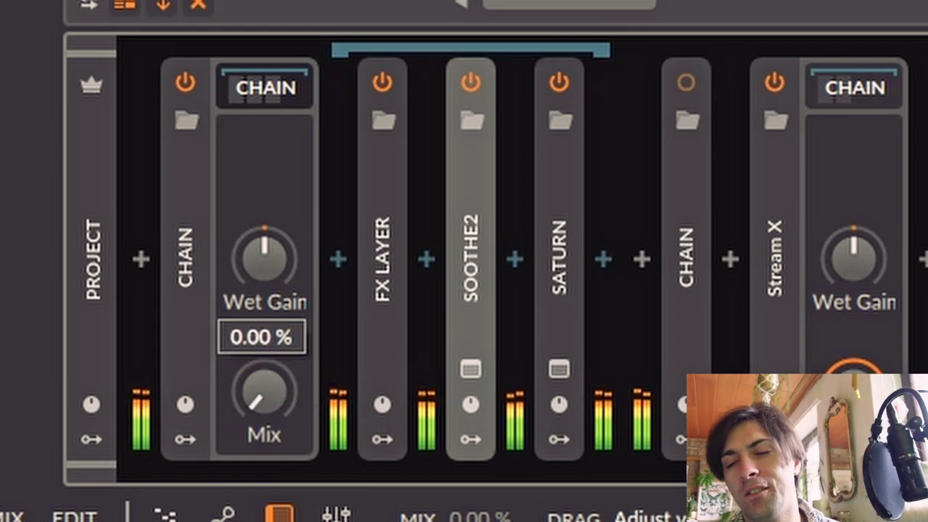
drag(276, 478, 369, 384)
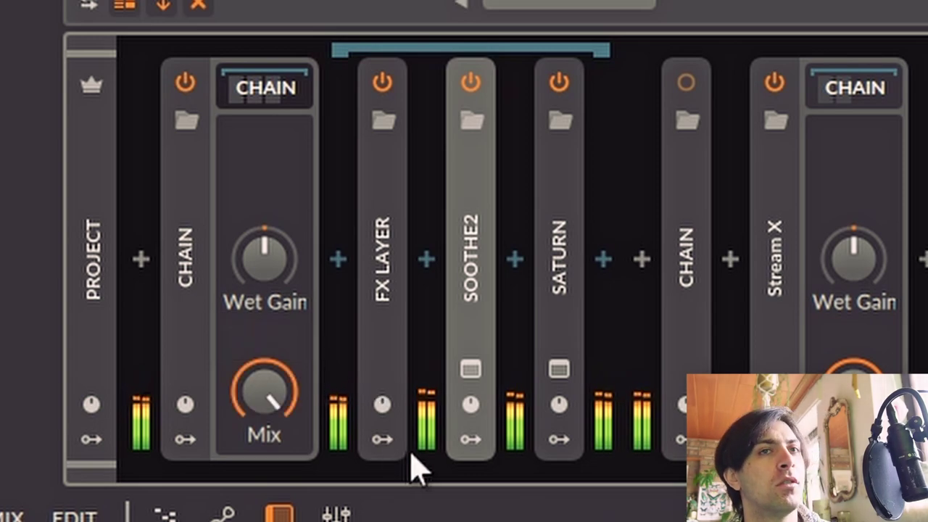